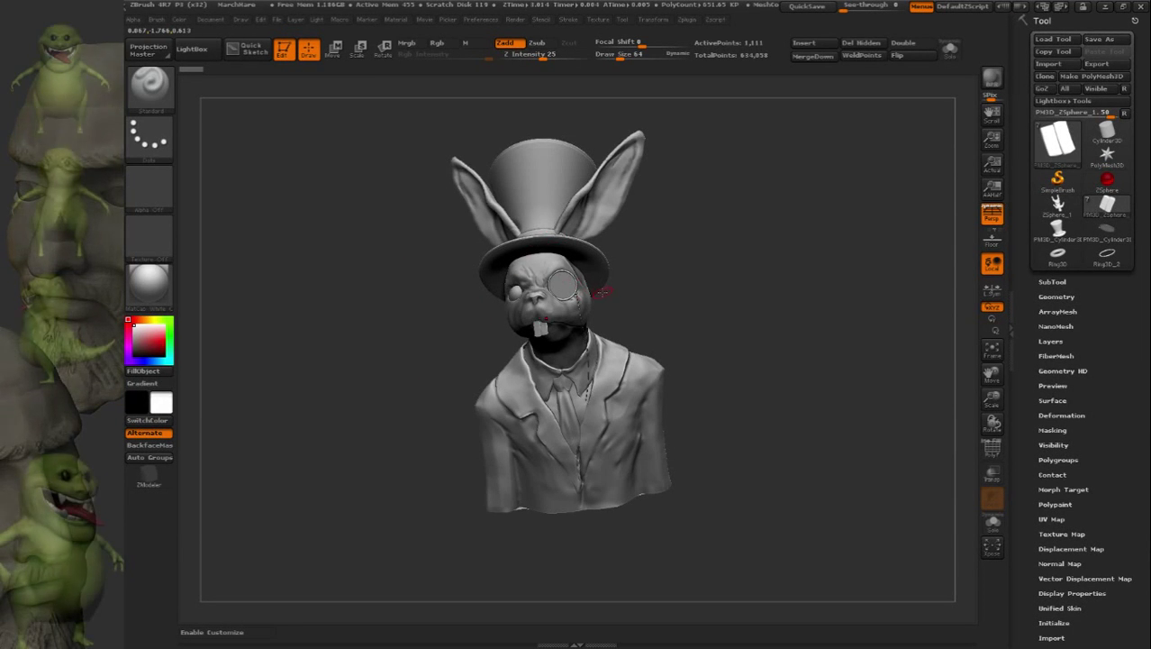
# Switch to the PolyMesh3D star and initialize it as a QCube with a resolution of 2 on each axis
pyautogui.moveTo(602, 292); pyautogui.dragTo(636, 273)
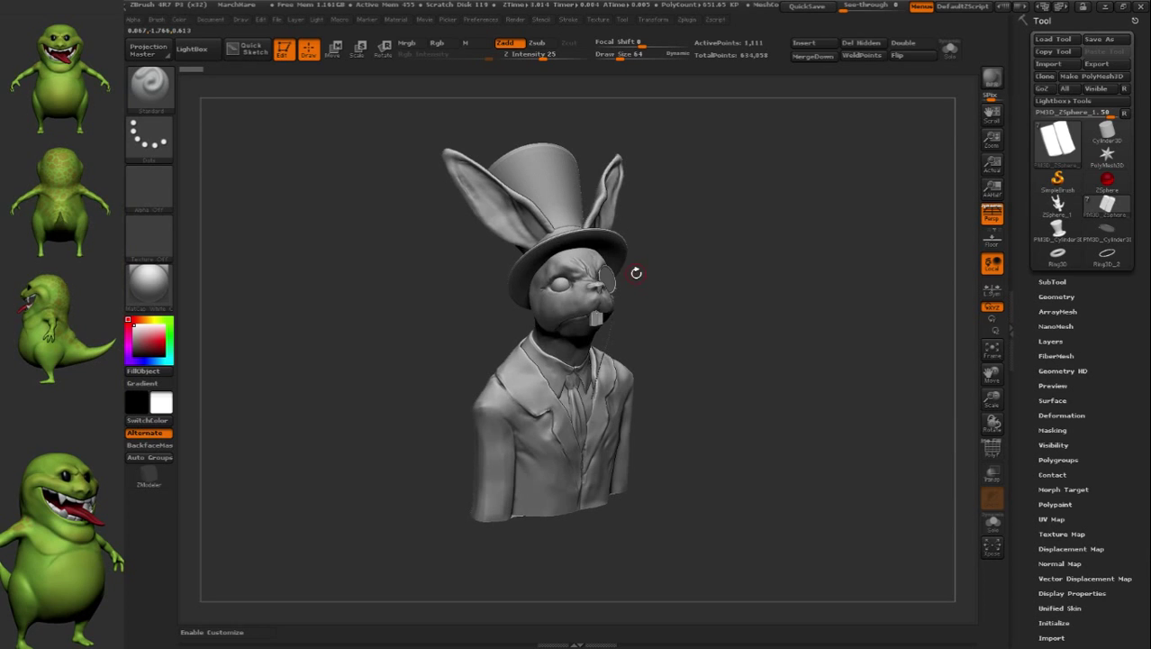
pyautogui.moveTo(653, 324); pyautogui.dragTo(704, 311)
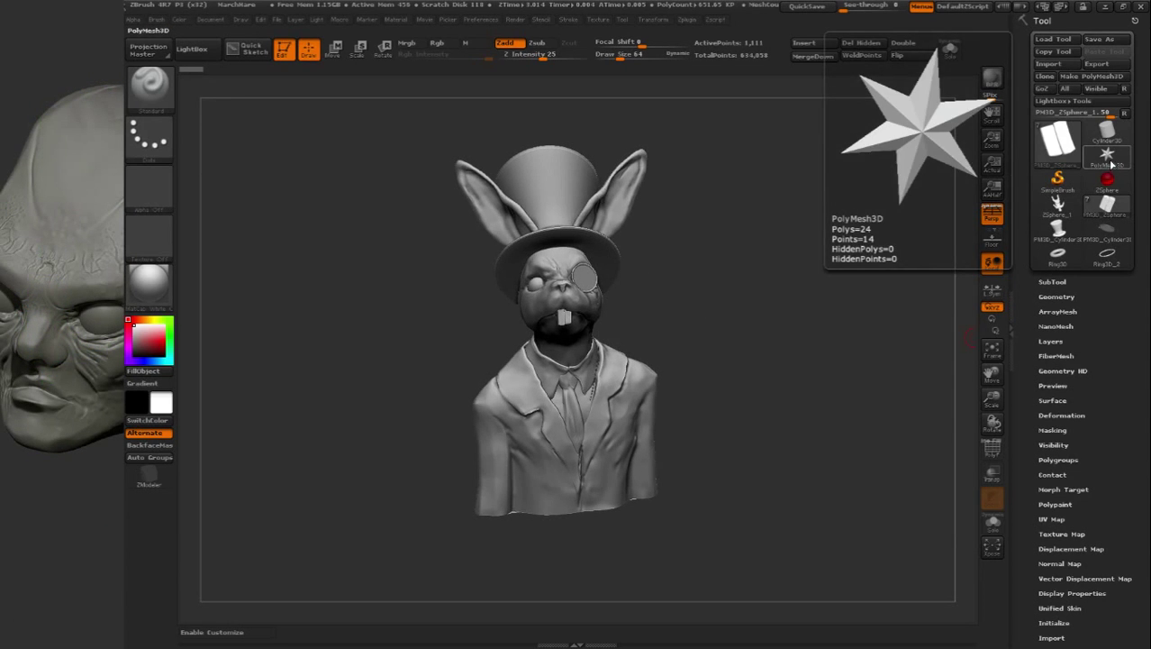
pyautogui.click(1108, 158)
pyautogui.scroll(-3, 1058, 317)
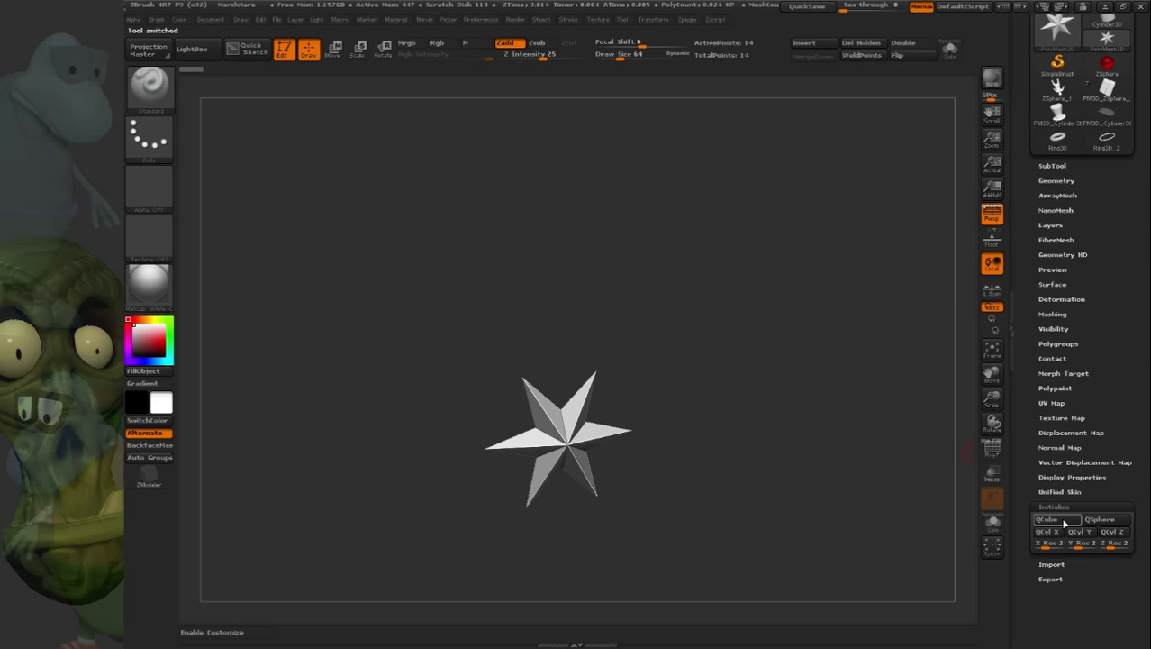
pyautogui.click(1045, 519)
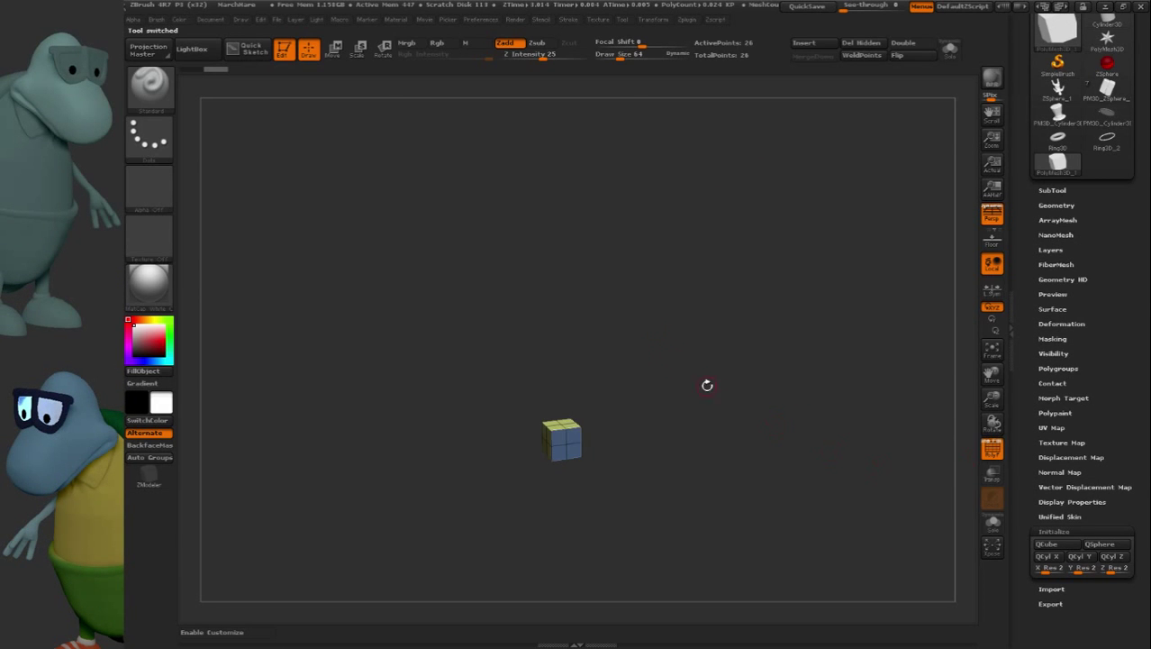
# Isolate one face of the cube as a flat plane and delete the hidden remainder
pyautogui.moveTo(597, 389); pyautogui.dragTo(570, 375, button='right')
pyautogui.keyDown('ctrl'); pyautogui.moveTo(570, 375); pyautogui.dragTo(597, 386, button='right'); pyautogui.keyUp('ctrl')
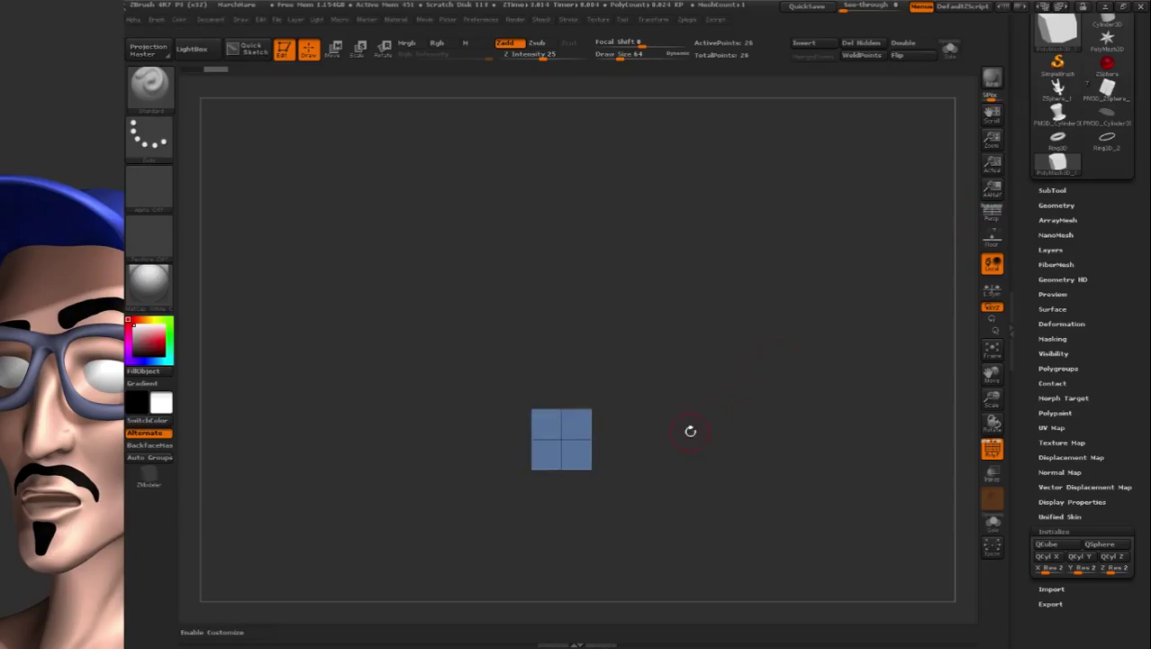
pyautogui.keyDown('ctrl'); pyautogui.keyDown('shift'); pyautogui.moveTo(690, 427); pyautogui.dragTo(460, 518); pyautogui.keyUp('shift'); pyautogui.keyUp('ctrl')
pyautogui.moveTo(676, 270); pyautogui.dragTo(657, 425)
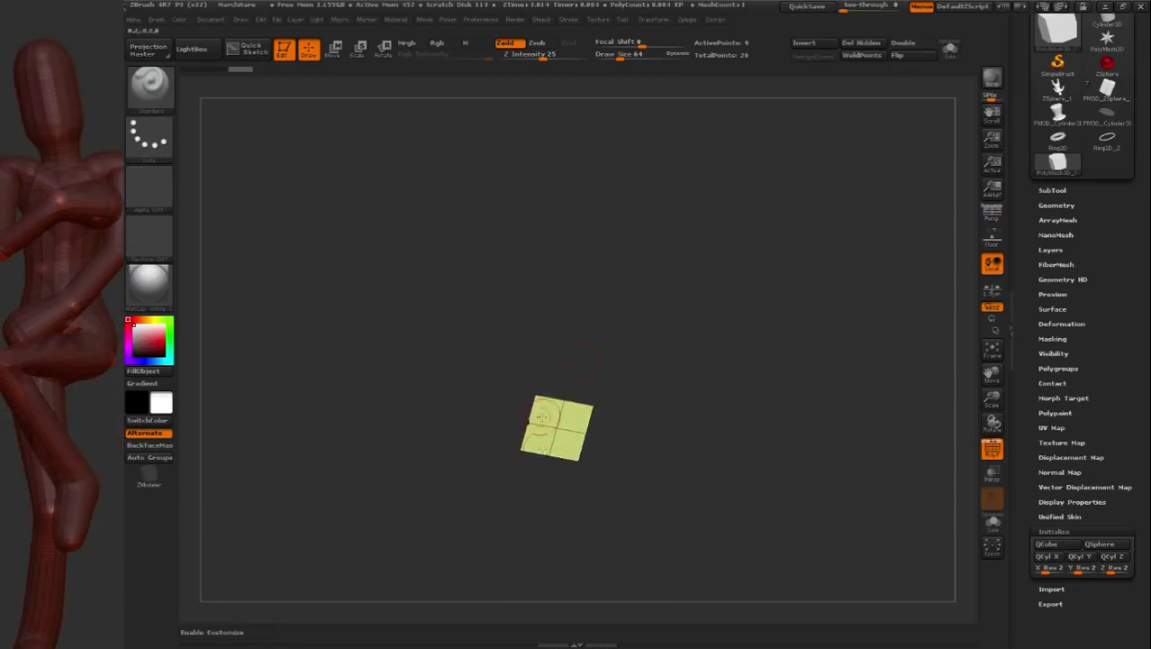
pyautogui.moveTo(565, 371); pyautogui.dragTo(624, 361)
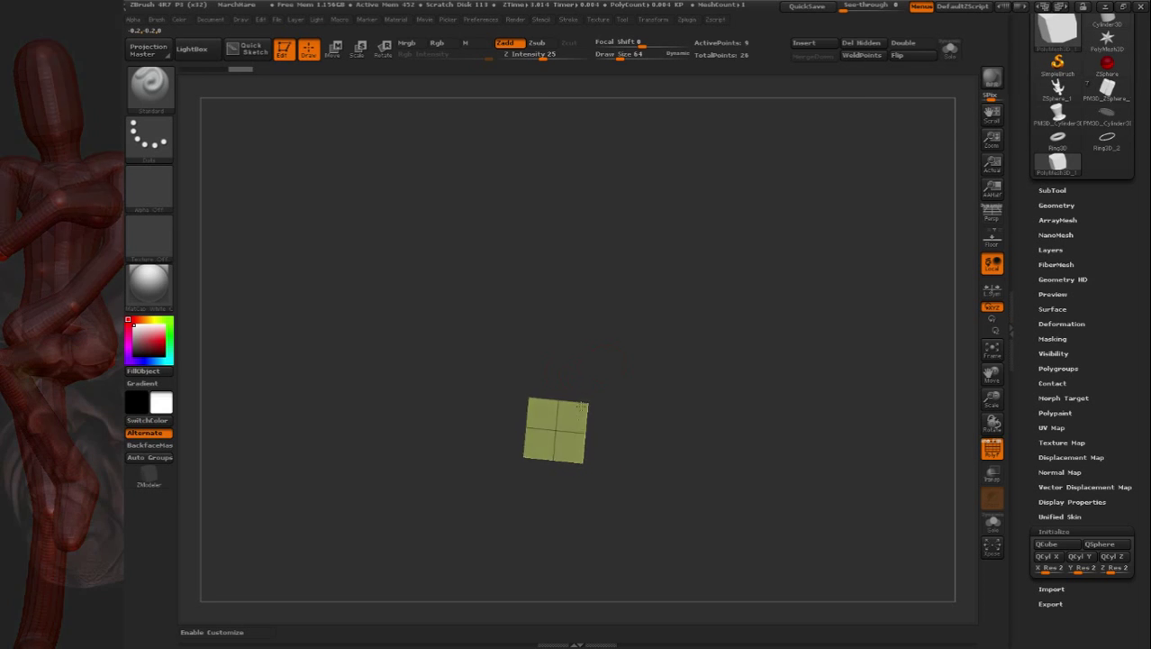
pyautogui.keyDown('shift'); pyautogui.moveTo(763, 212); pyautogui.dragTo(720, 302); pyautogui.keyUp('shift')
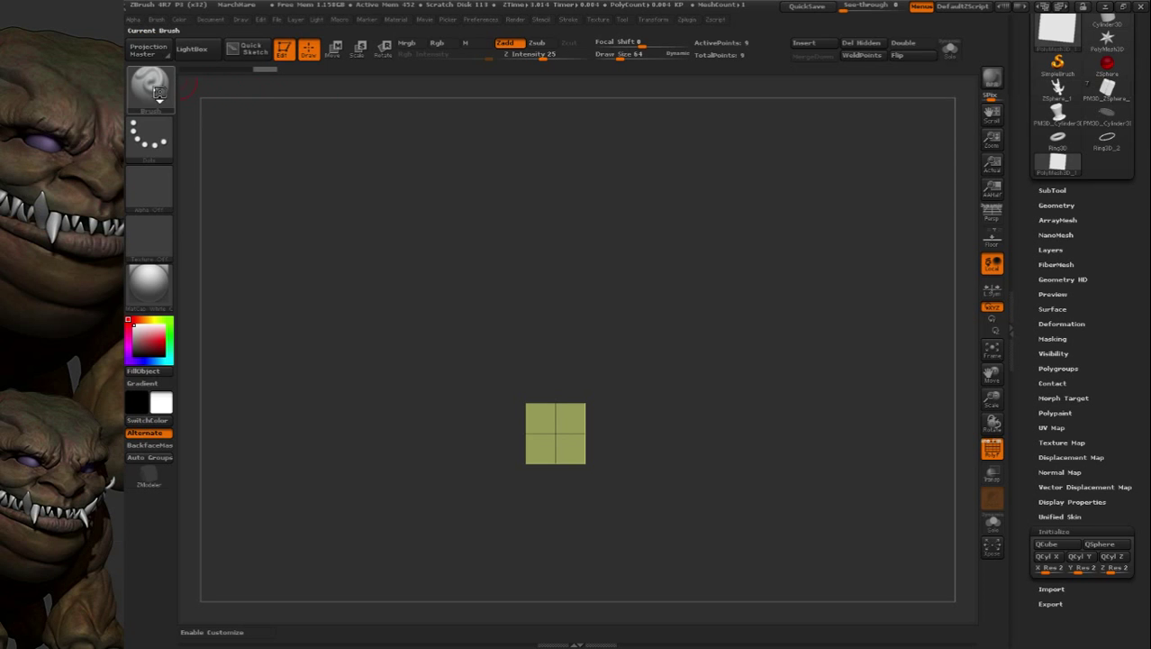
# Create a new InsertMesh brush from the flat plane
pyautogui.press('b')
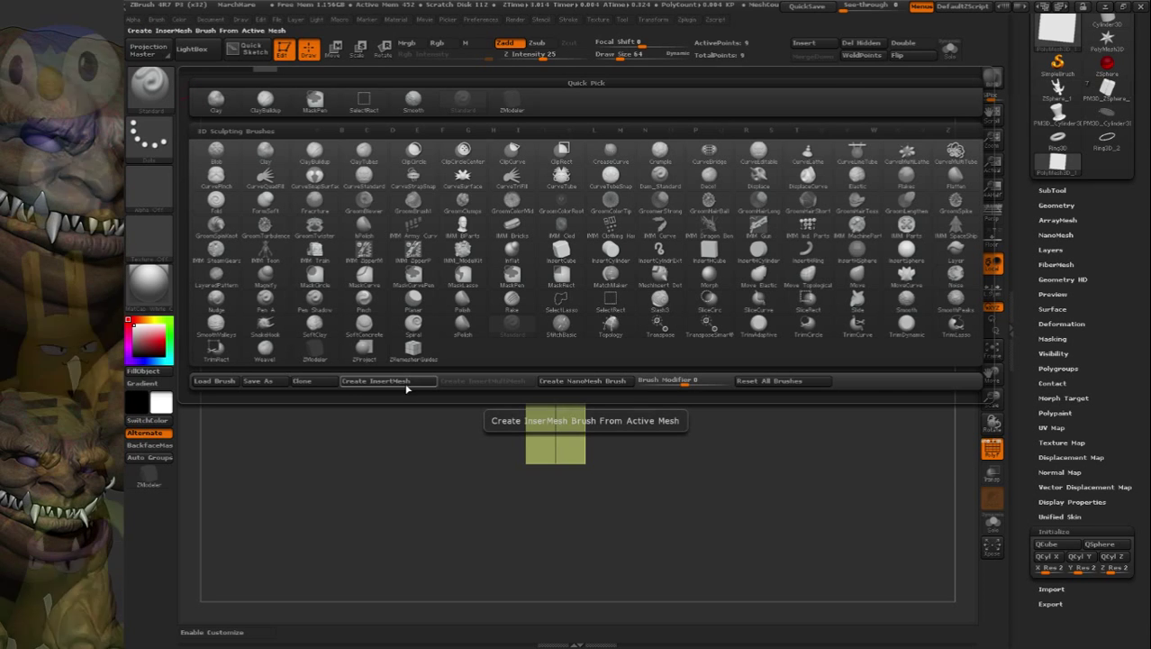
pyautogui.click(405, 384)
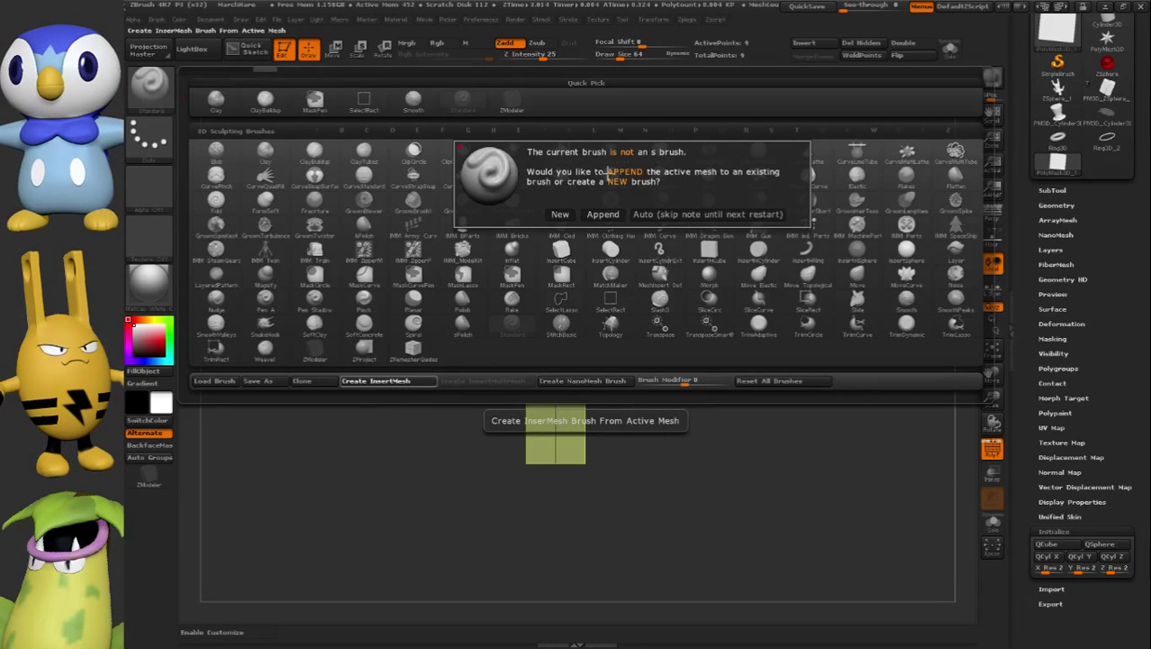
pyautogui.click(560, 213)
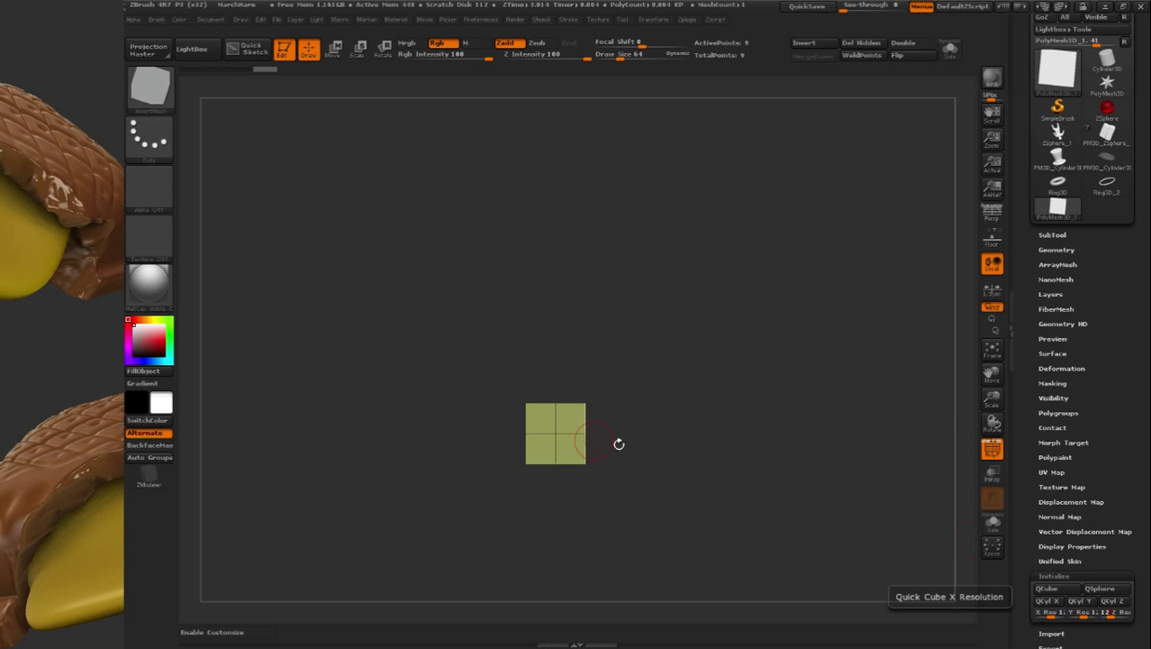
# Reinitialize the mesh as a QCube with X, Y and Z resolution of 12
pyautogui.click(1047, 587)
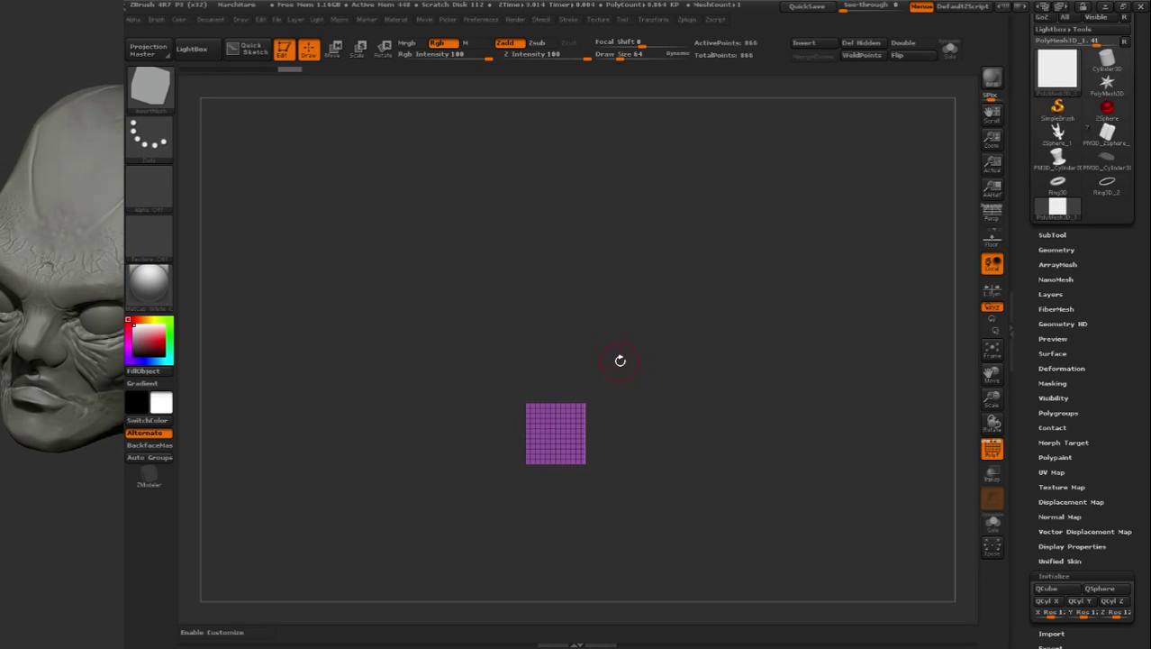
pyautogui.moveTo(620, 360); pyautogui.dragTo(563, 498)
pyautogui.keyDown('ctrl'); pyautogui.moveTo(563, 498); pyautogui.dragTo(699, 437, button='right'); pyautogui.keyUp('ctrl')
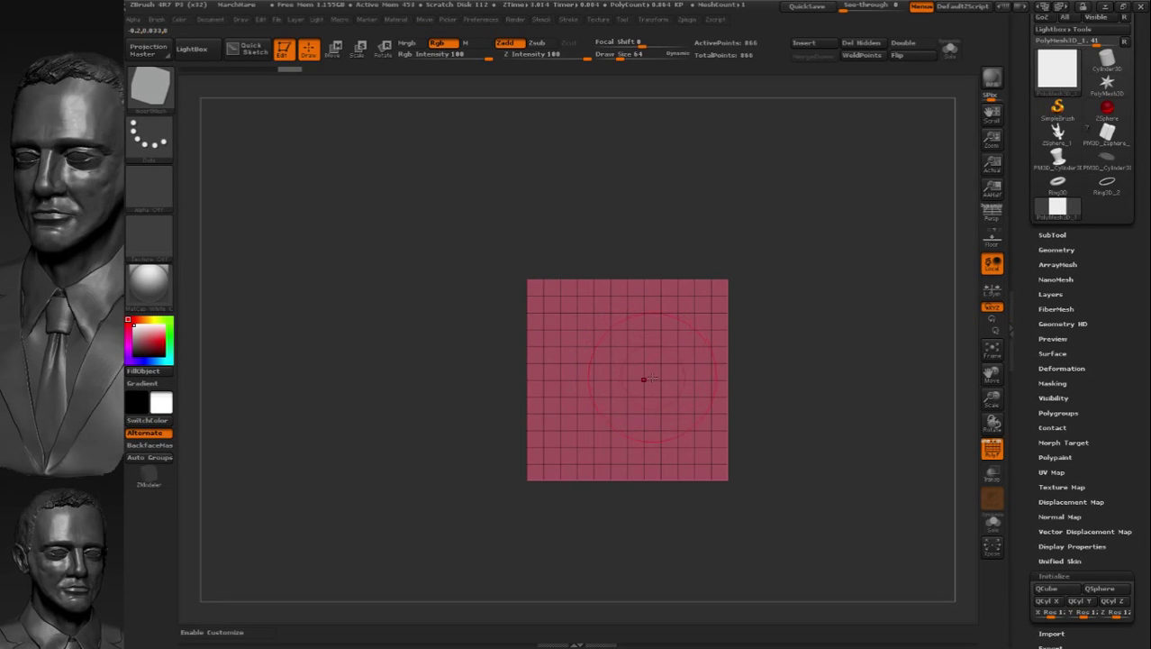
pyautogui.keyDown('alt'); pyautogui.moveTo(642, 411); pyautogui.dragTo(582, 412, button='right'); pyautogui.keyUp('alt')
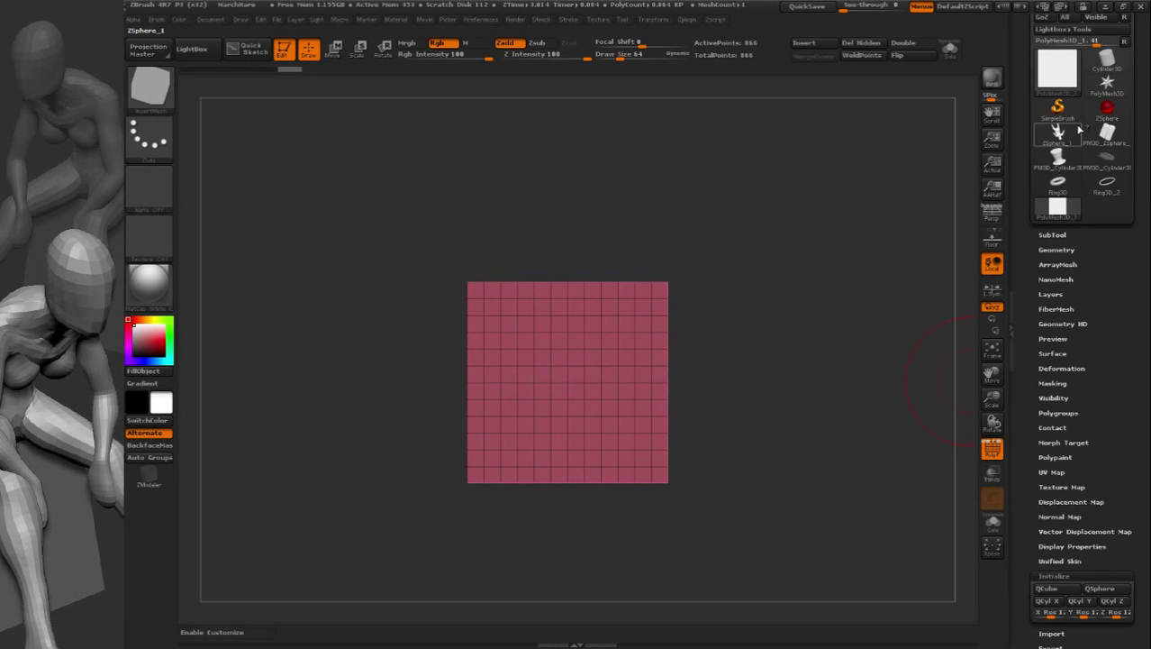
# Return to the rabbit bust tool and append the PolyMesh3D_1 cube to it as a new subtool
pyautogui.click(1104, 137)
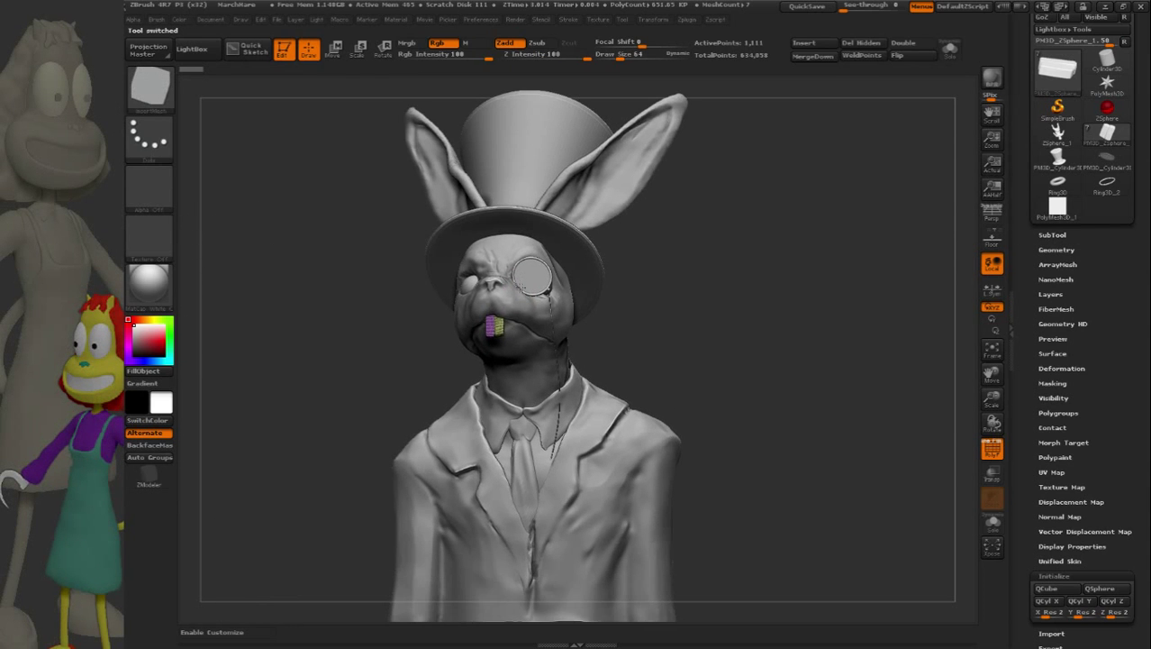
pyautogui.moveTo(521, 288); pyautogui.dragTo(526, 283)
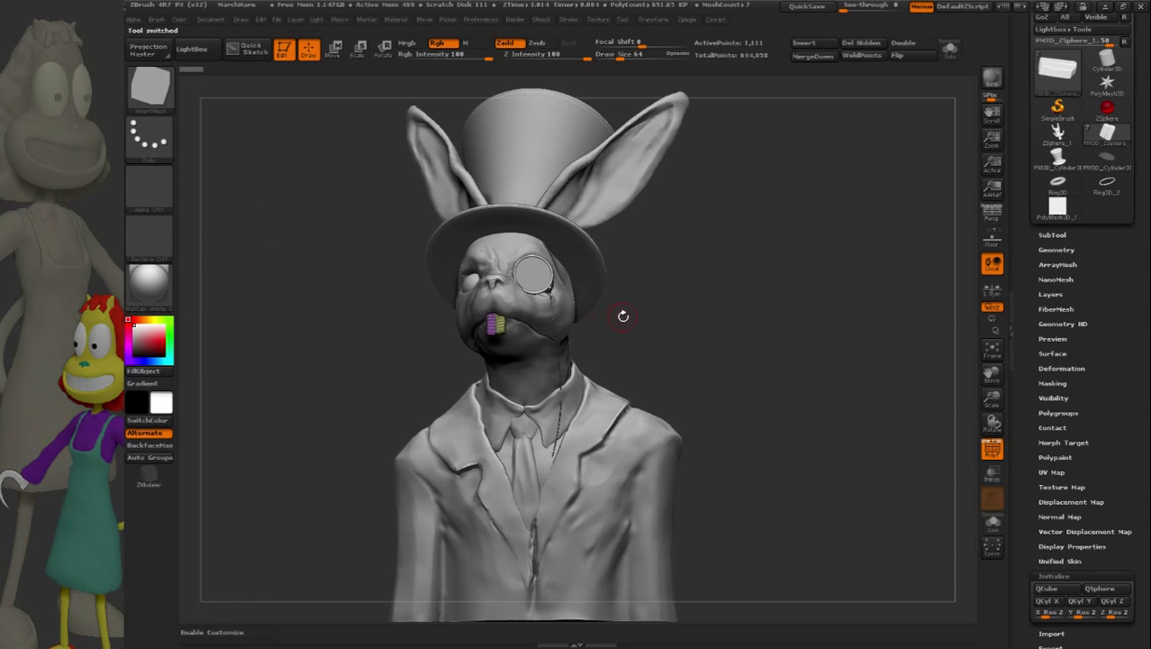
pyautogui.click(1052, 234)
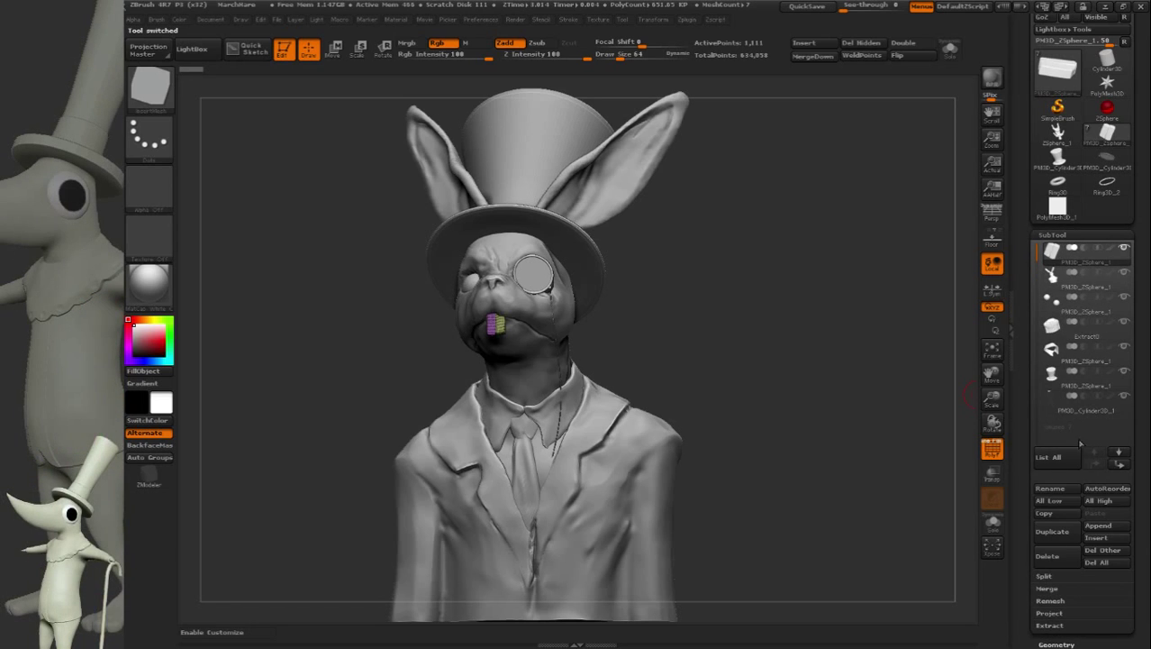
pyautogui.click(1116, 528)
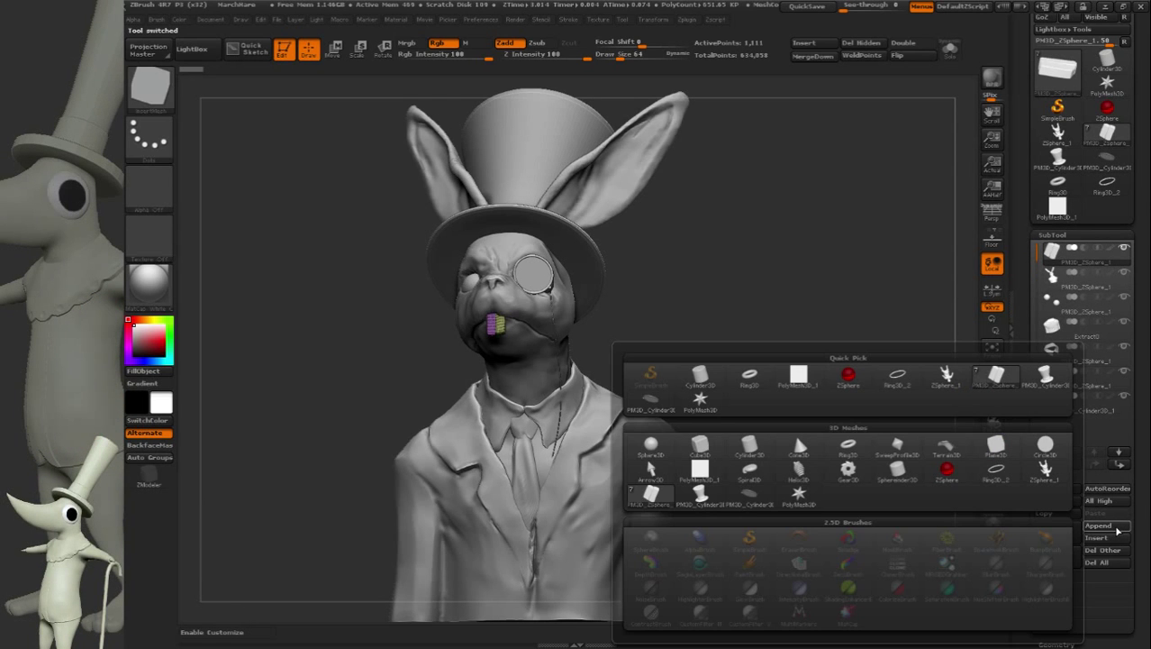
pyautogui.moveTo(651, 496)
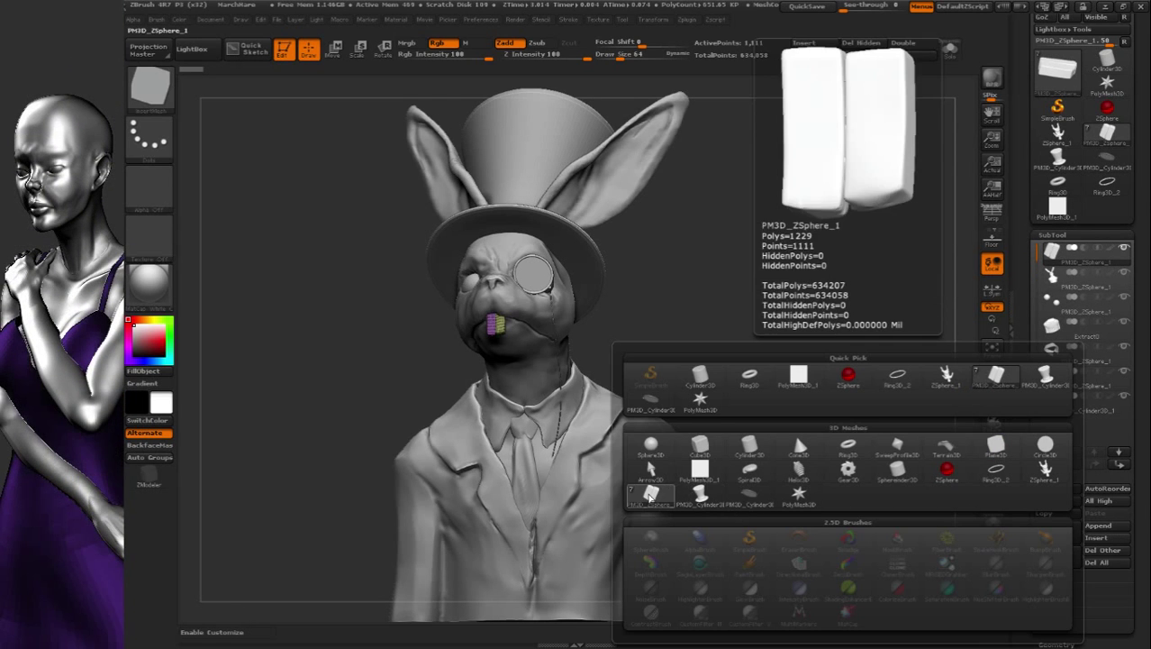
pyautogui.click(703, 471)
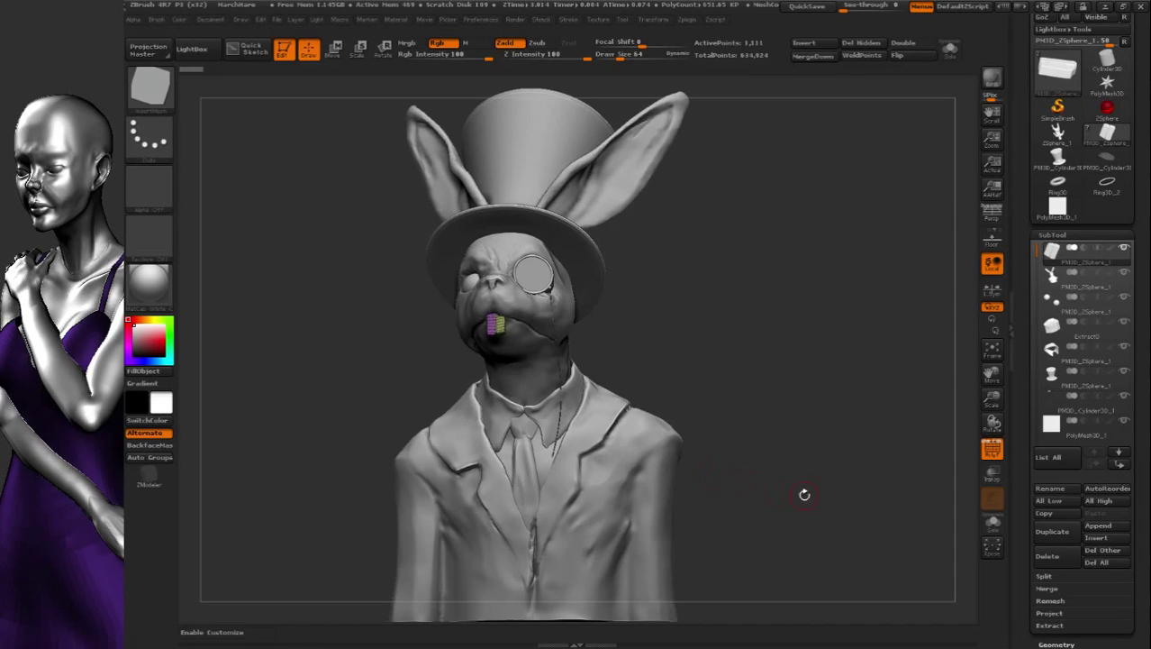
# Turn off the polyframe display and show the inactive subtools as transparent ghosts
pyautogui.click(991, 449)
pyautogui.keyDown('ctrl'); pyautogui.moveTo(714, 441); pyautogui.dragTo(627, 423, button='right'); pyautogui.keyUp('ctrl')
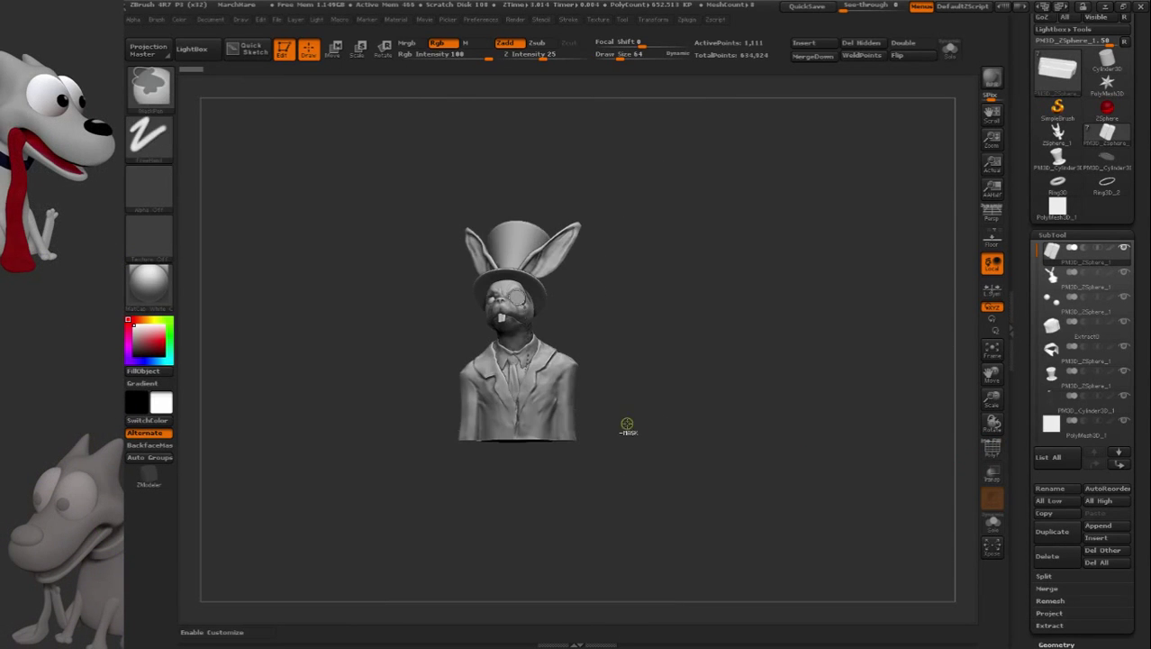
pyautogui.moveTo(627, 423); pyautogui.dragTo(812, 429)
pyautogui.click(992, 474)
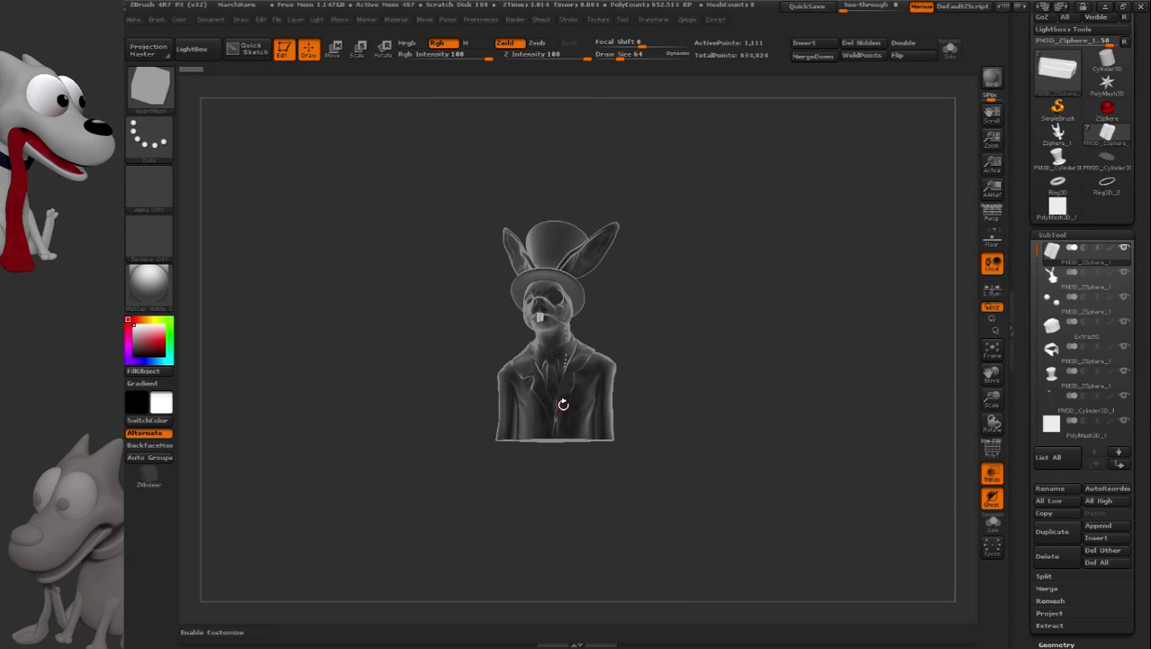
pyautogui.moveTo(569, 380); pyautogui.dragTo(638, 351)
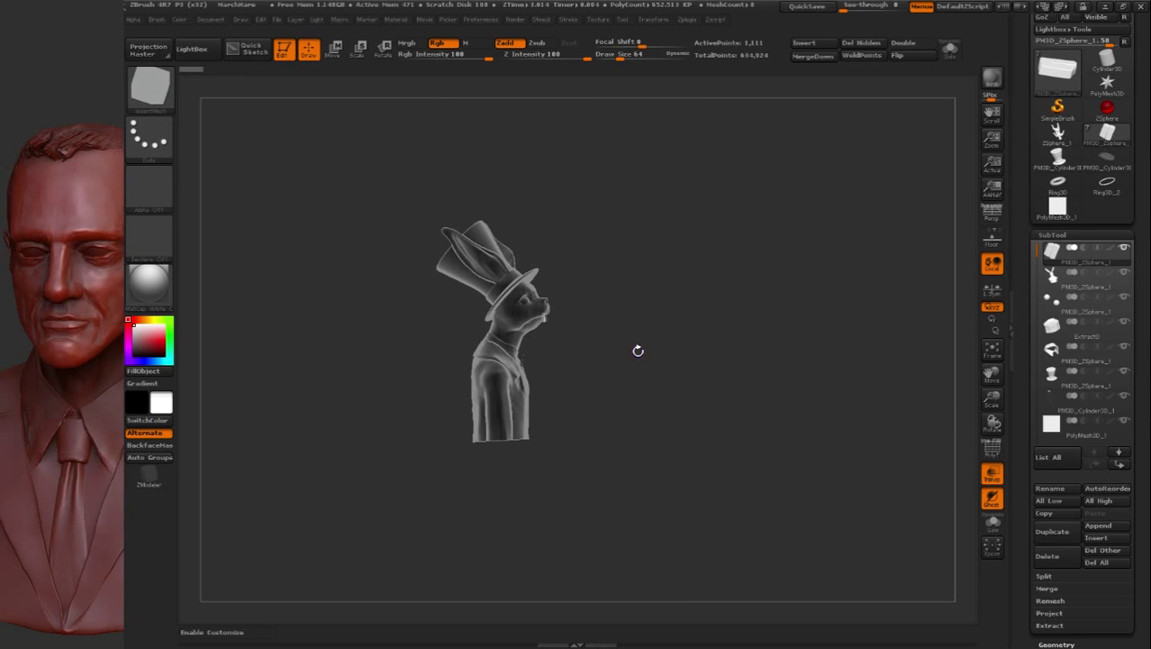
# Select the appended cube subtool and scale it up uniformly to wider than the bust's shoulders
pyautogui.click(1054, 429)
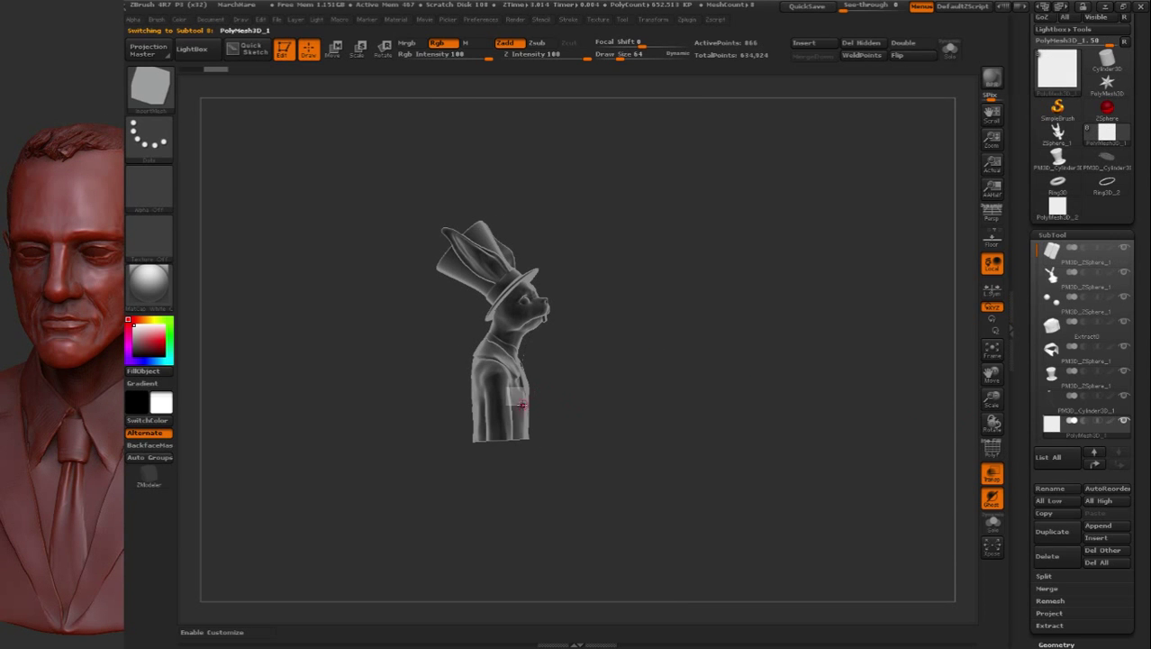
pyautogui.moveTo(522, 405); pyautogui.dragTo(445, 424)
pyautogui.keyDown('ctrl'); pyautogui.moveTo(445, 423); pyautogui.dragTo(765, 431, button='right'); pyautogui.keyUp('ctrl')
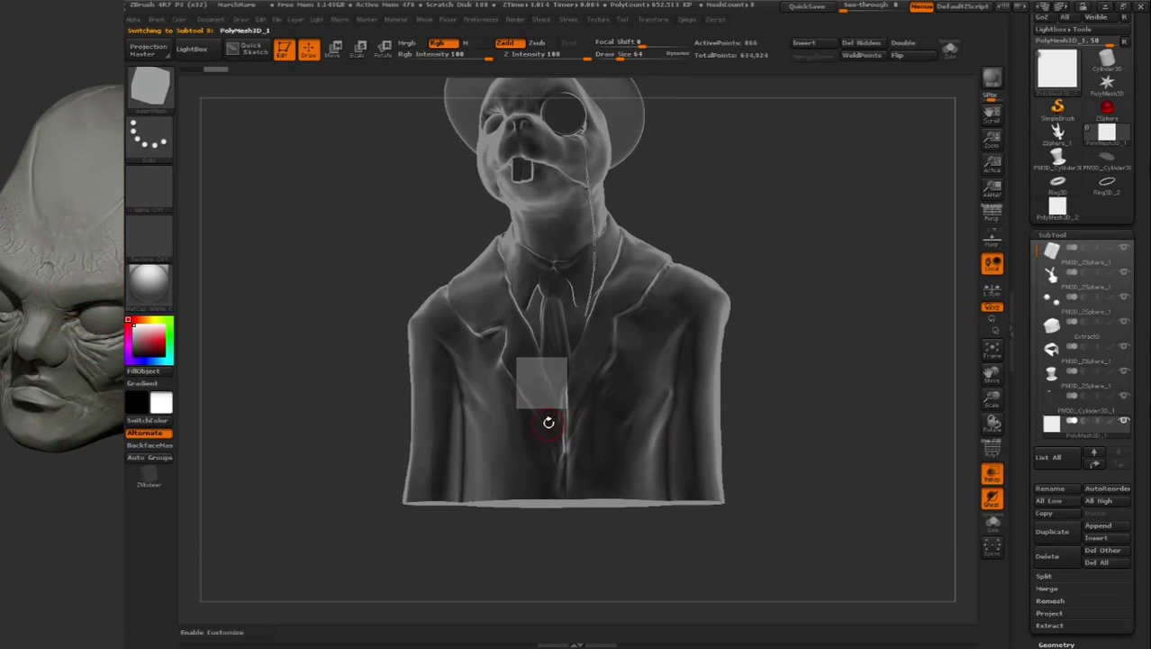
pyautogui.press('e')
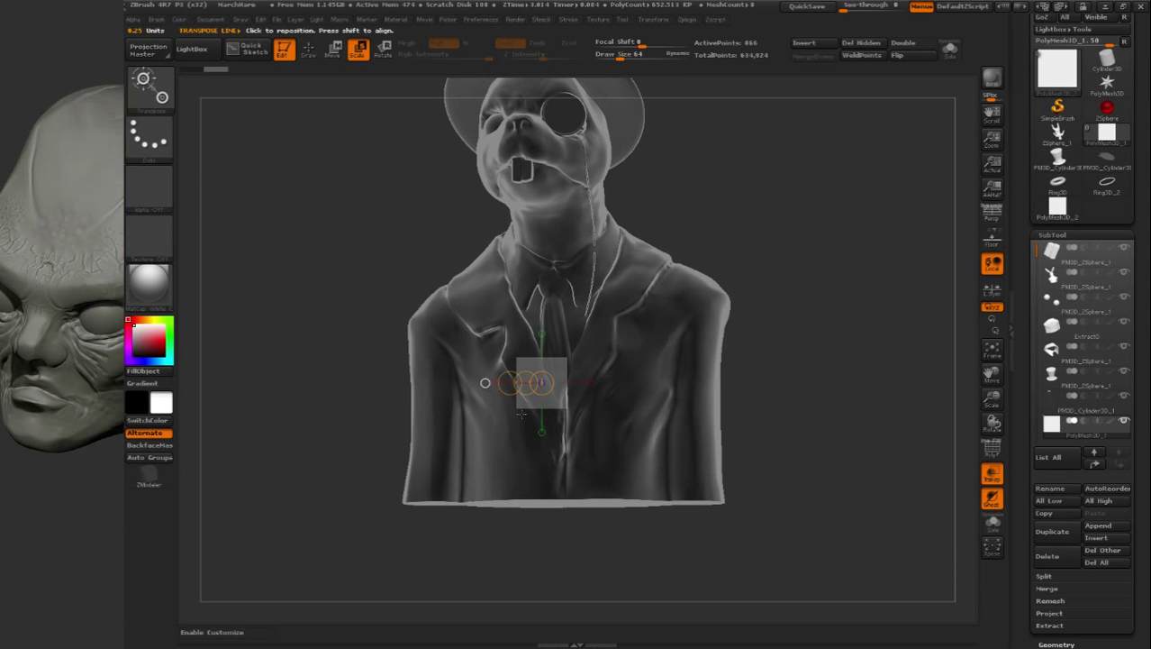
pyautogui.moveTo(521, 410); pyautogui.dragTo(856, 71)
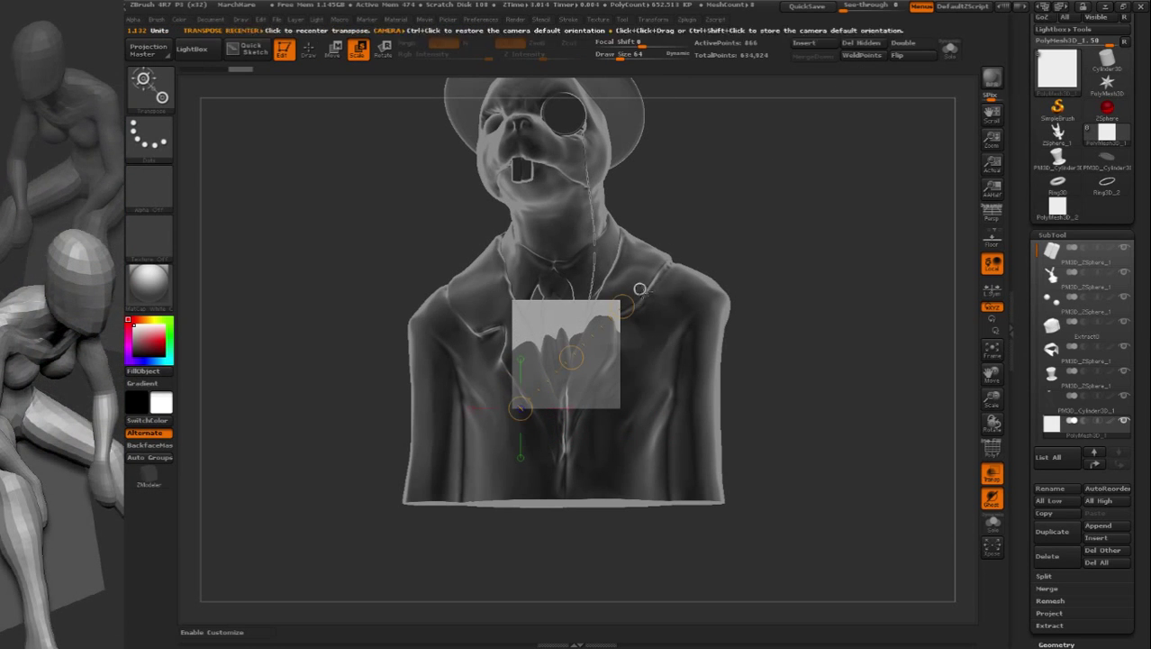
pyautogui.moveTo(623, 305); pyautogui.dragTo(793, 135)
pyautogui.keyDown('ctrl'); pyautogui.moveTo(645, 339); pyautogui.dragTo(601, 343, button='right'); pyautogui.keyUp('ctrl')
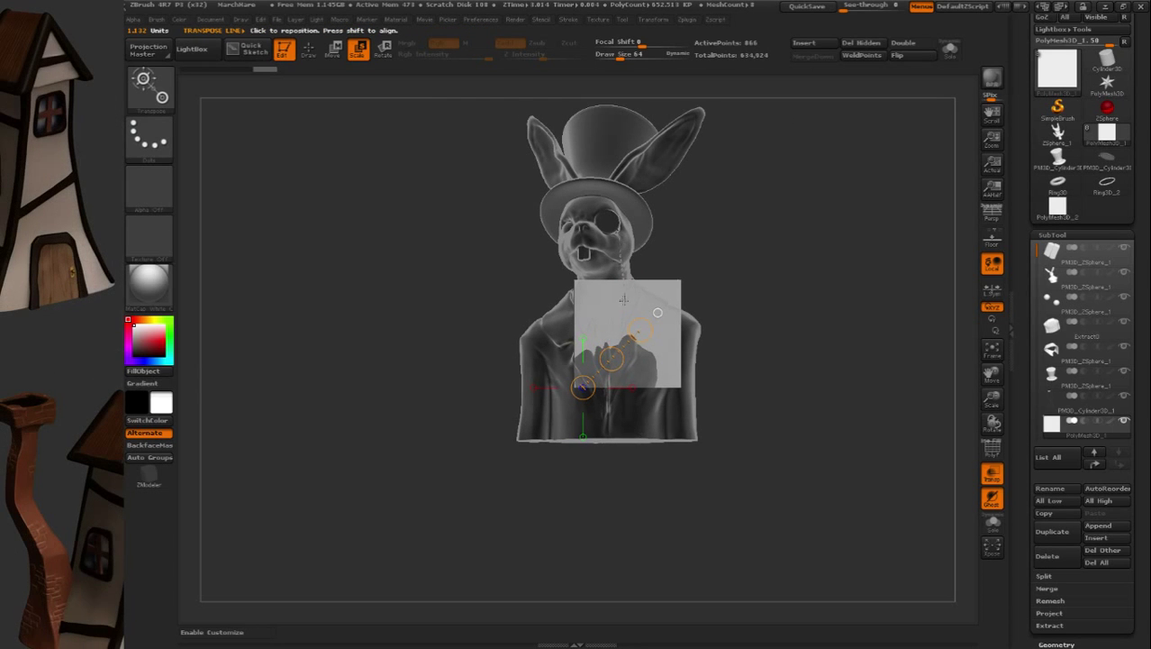
pyautogui.moveTo(623, 300); pyautogui.dragTo(587, 297)
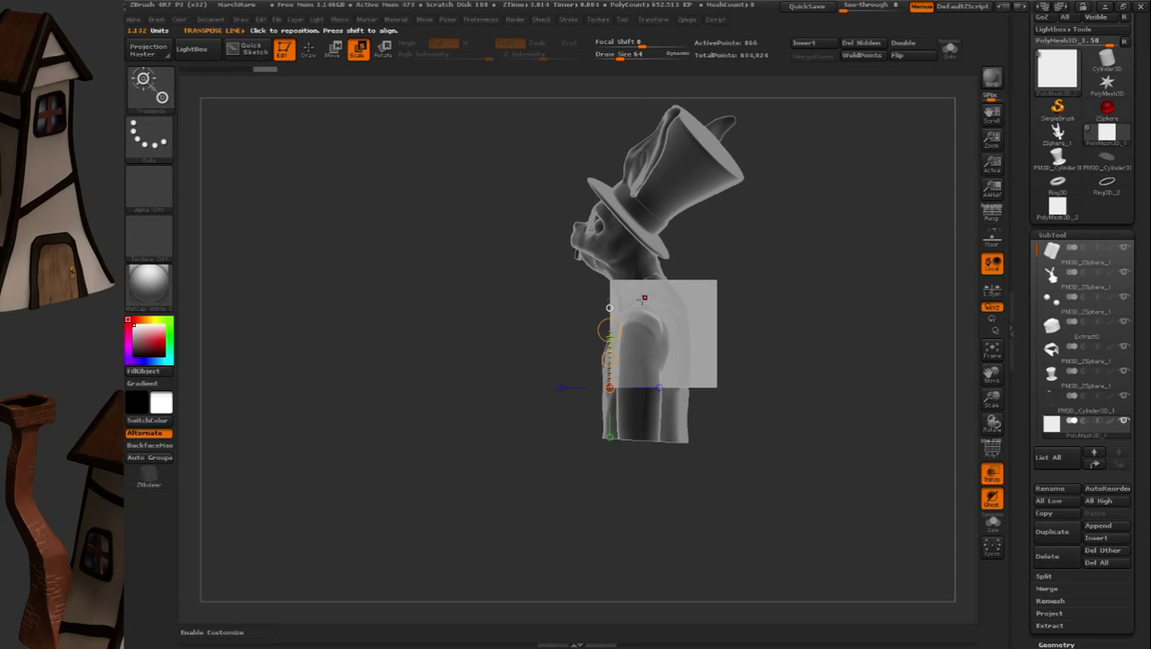
pyautogui.moveTo(655, 87); pyautogui.dragTo(694, 92)
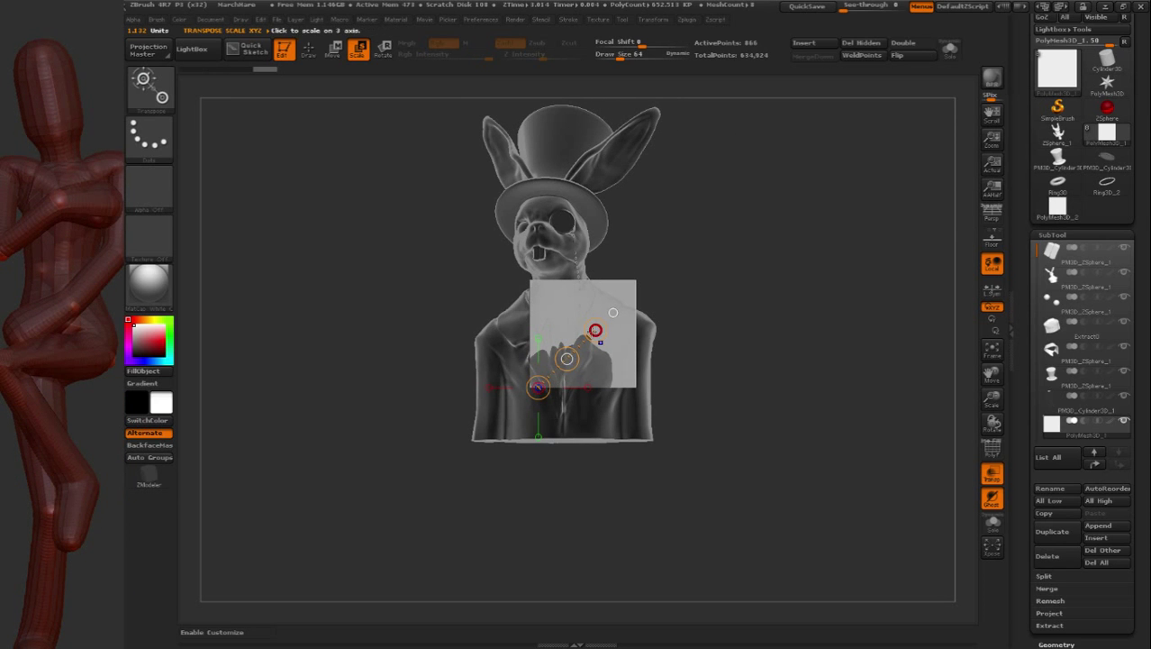
pyautogui.moveTo(595, 331); pyautogui.dragTo(842, 108)
# Move the cube to centre it on the bust in front and side view, then raise it to enclose the head and hat
pyautogui.press('w')
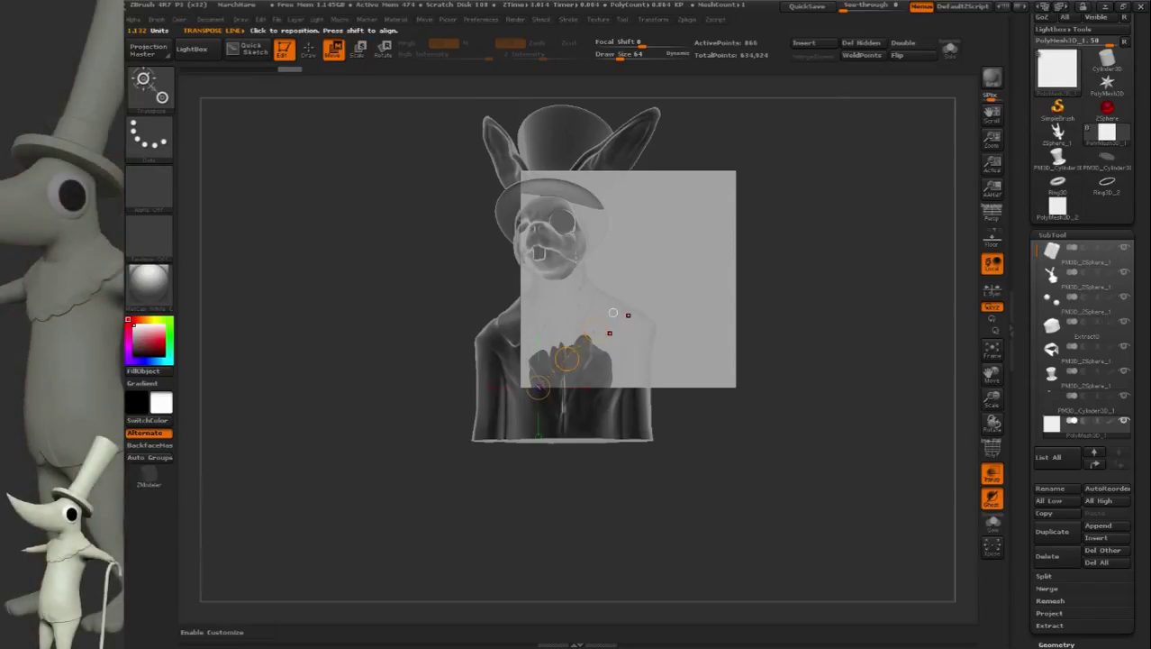
pyautogui.moveTo(566, 358); pyautogui.dragTo(498, 423)
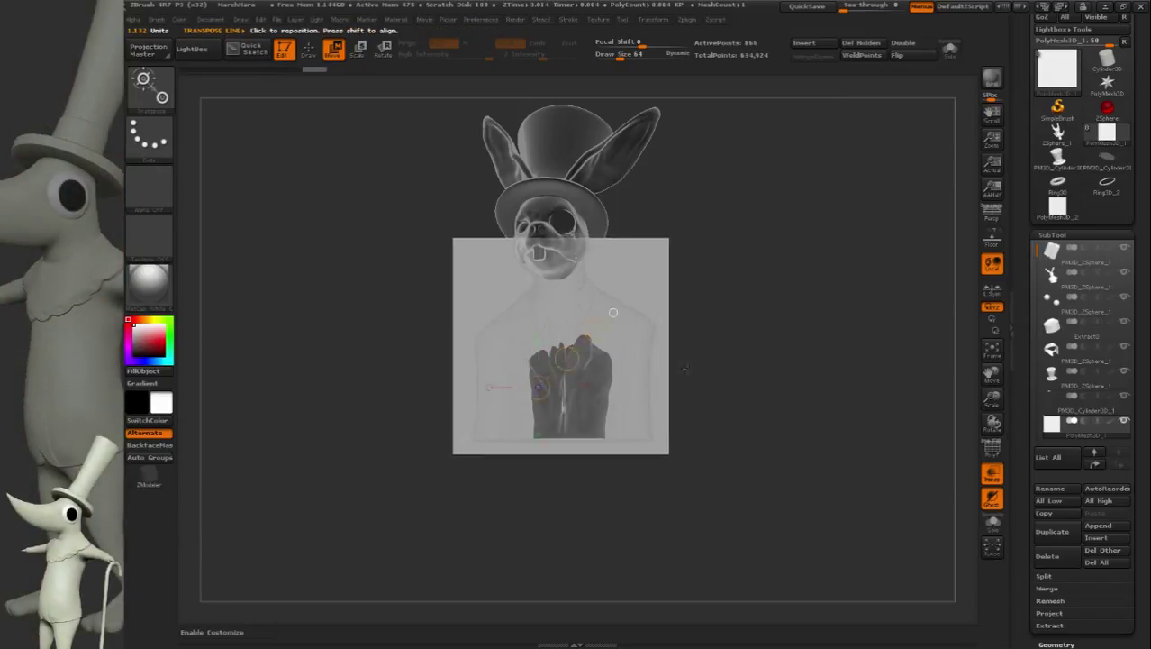
pyautogui.moveTo(684, 367); pyautogui.dragTo(751, 360)
pyautogui.moveTo(572, 364); pyautogui.dragTo(635, 387)
pyautogui.keyDown('alt'); pyautogui.moveTo(665, 318); pyautogui.dragTo(727, 362); pyautogui.keyUp('alt')
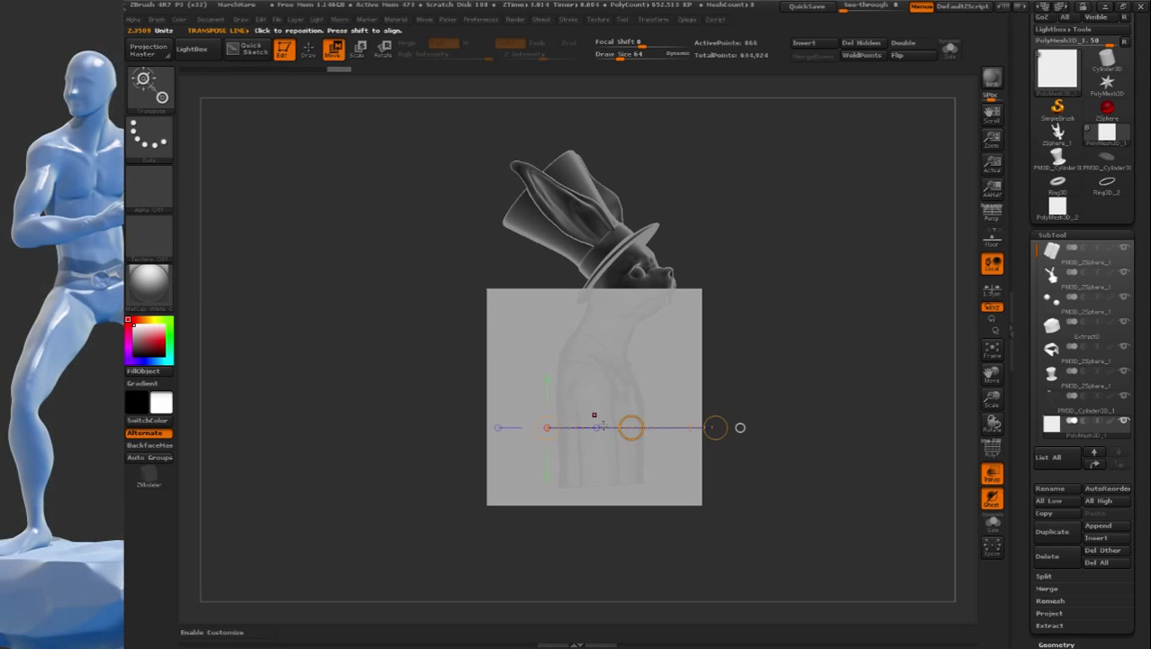
pyautogui.moveTo(634, 421); pyautogui.dragTo(625, 280)
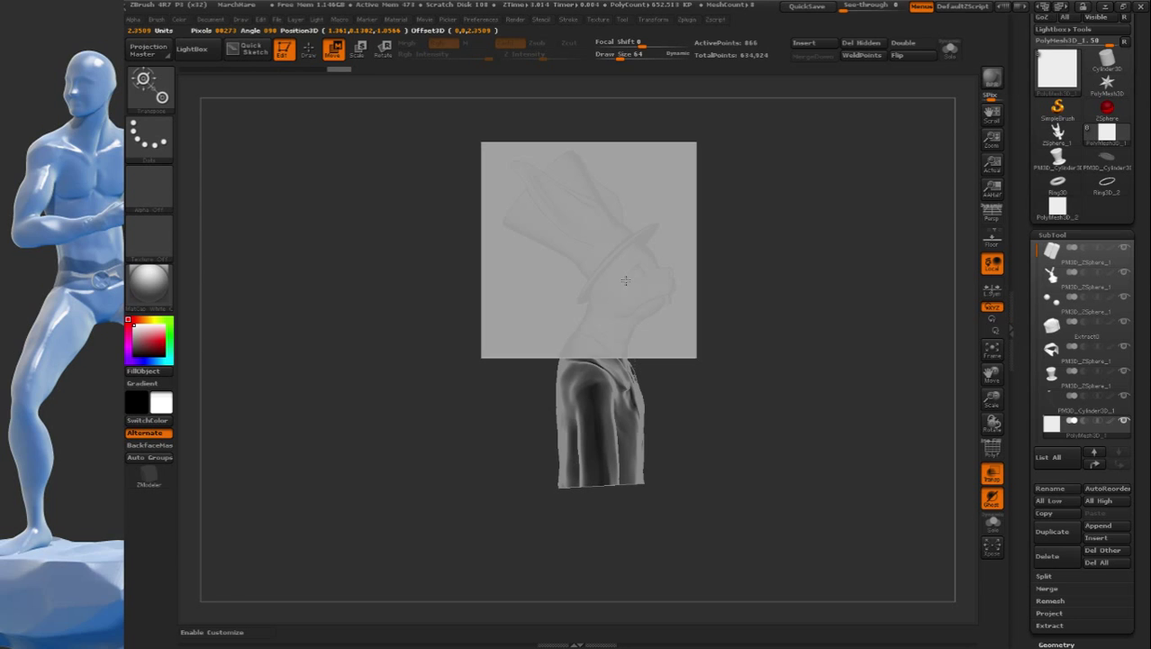
pyautogui.moveTo(639, 268); pyautogui.dragTo(669, 166, button='right')
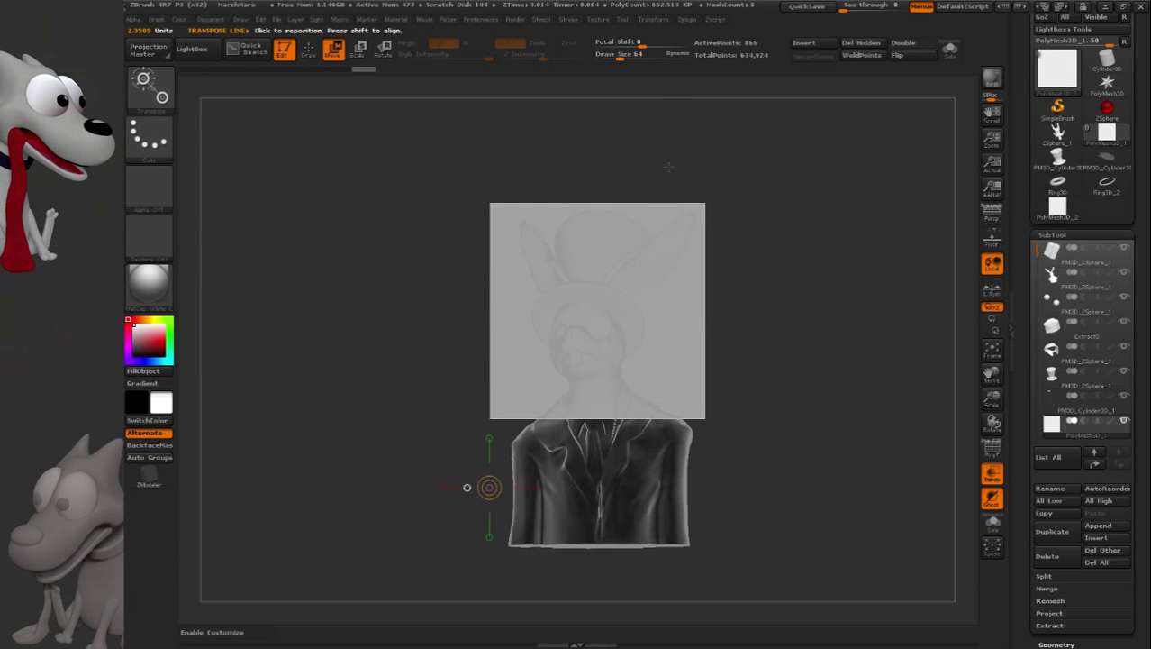
# In side view, move the cube straight down so that it encloses the bust's torso and leaves the head and hat exposed
pyautogui.moveTo(653, 257); pyautogui.dragTo(432, 196, button='right')
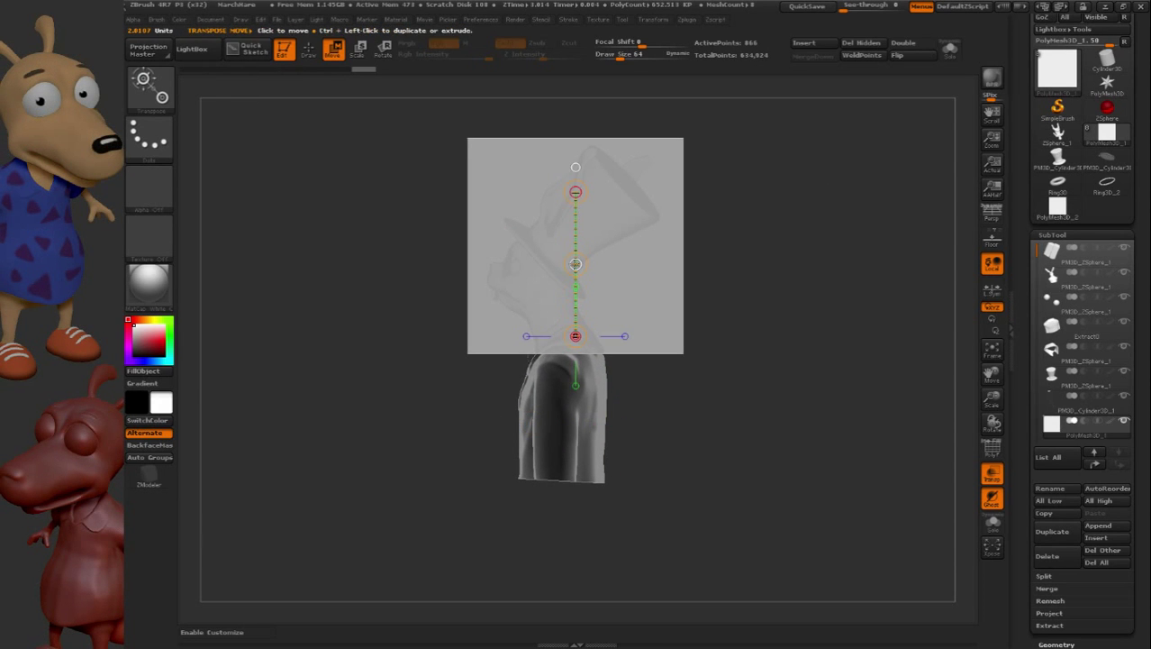
pyautogui.moveTo(576, 264); pyautogui.dragTo(570, 408)
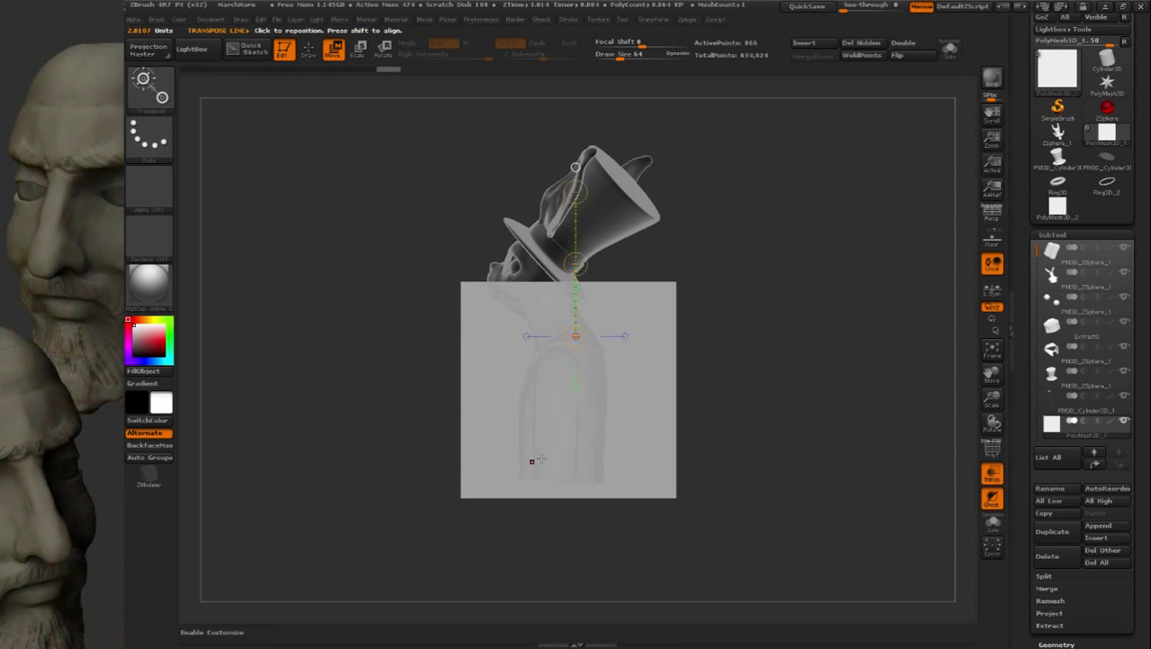
pyautogui.moveTo(533, 460); pyautogui.dragTo(732, 403)
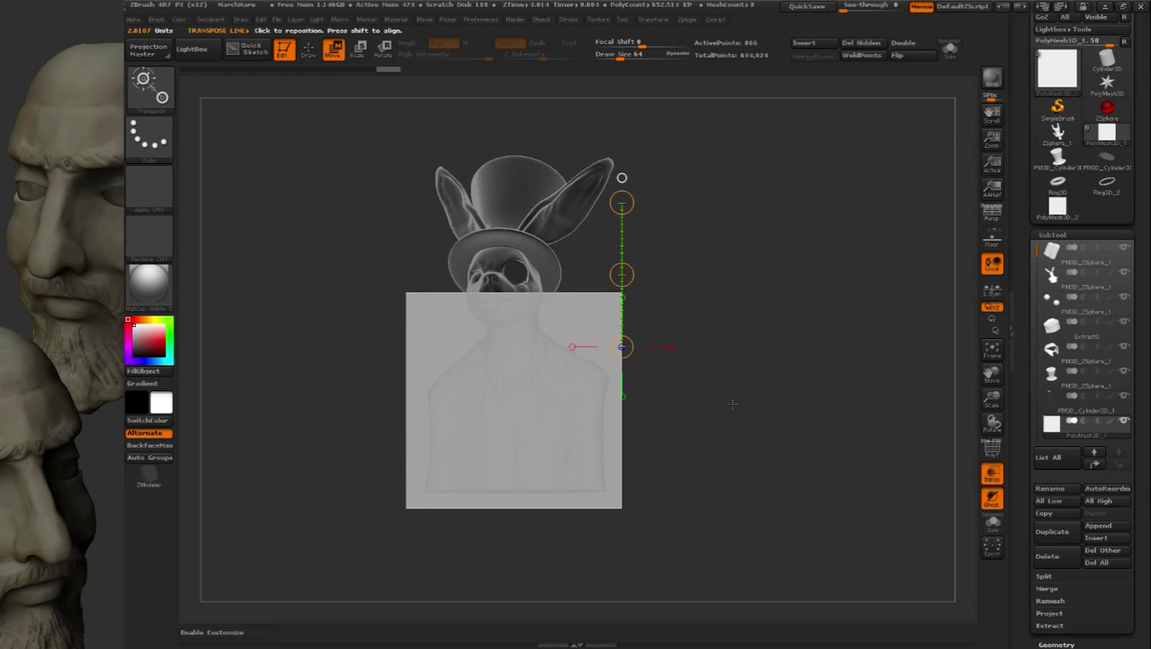
# Show the polyframe, measure the cube's vertical edge with a transpose line, and calibrate that length as 120 with mm units
pyautogui.click(992, 447)
pyautogui.moveTo(457, 380); pyautogui.dragTo(642, 369)
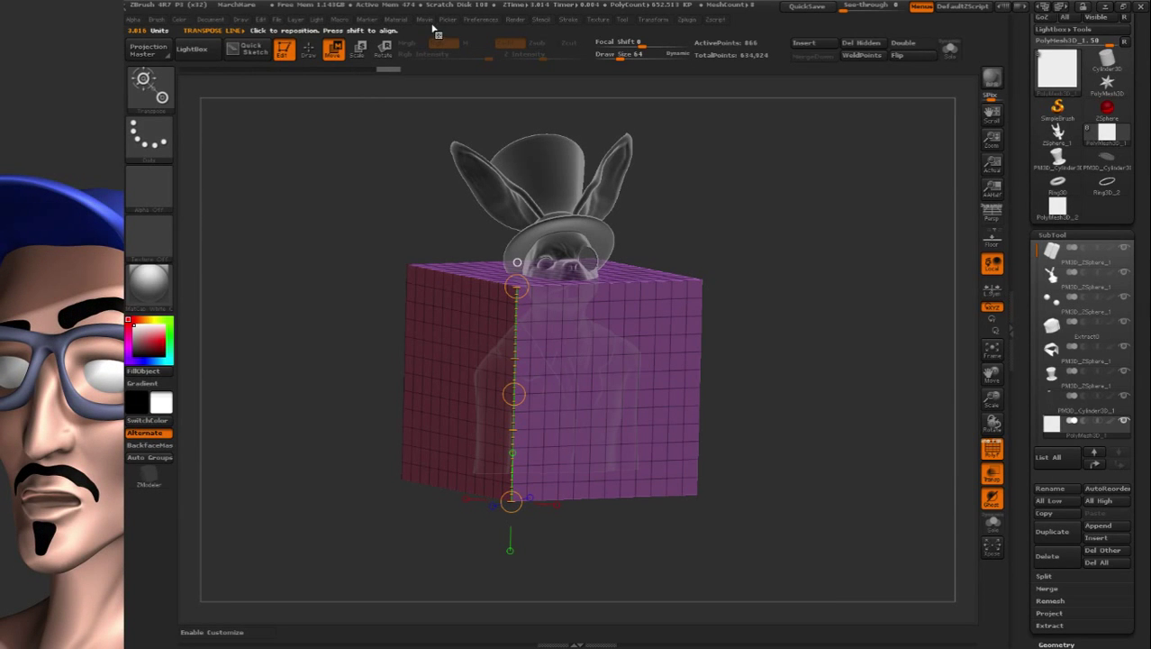
pyautogui.click(482, 19)
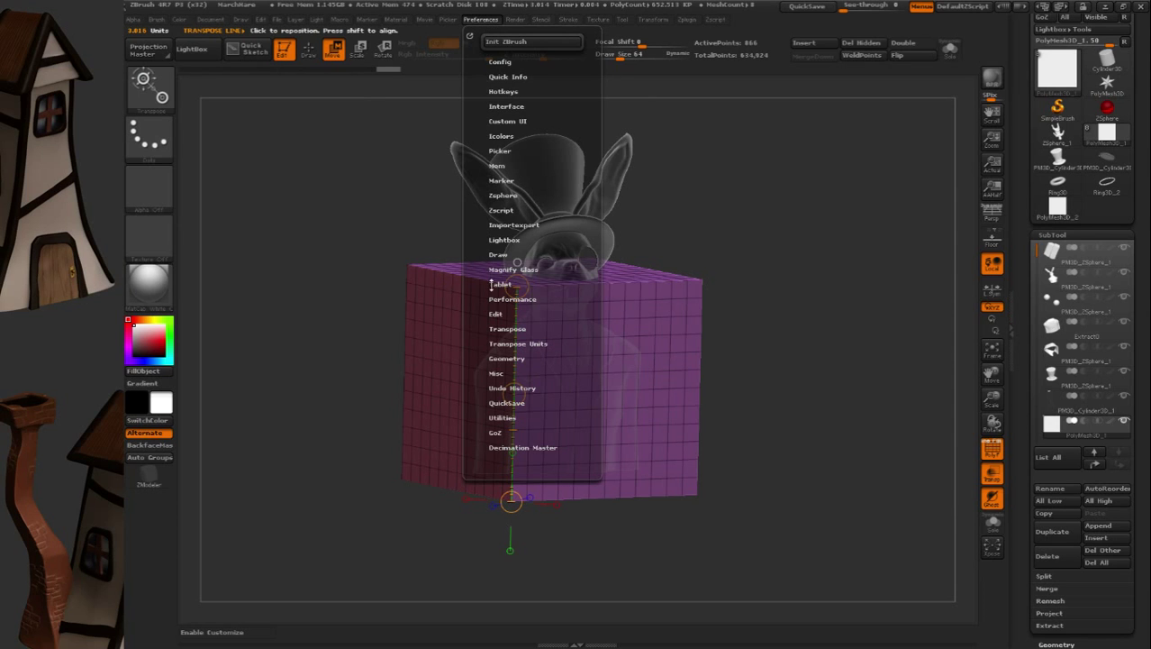
pyautogui.click(526, 344)
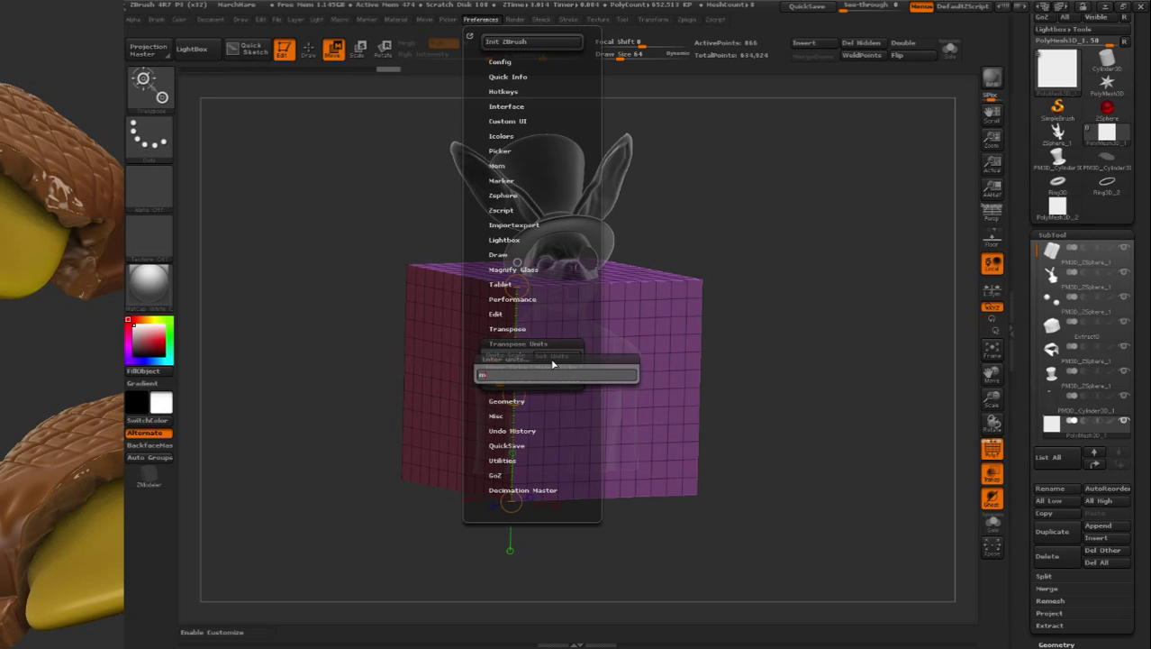
pyautogui.press('Return')
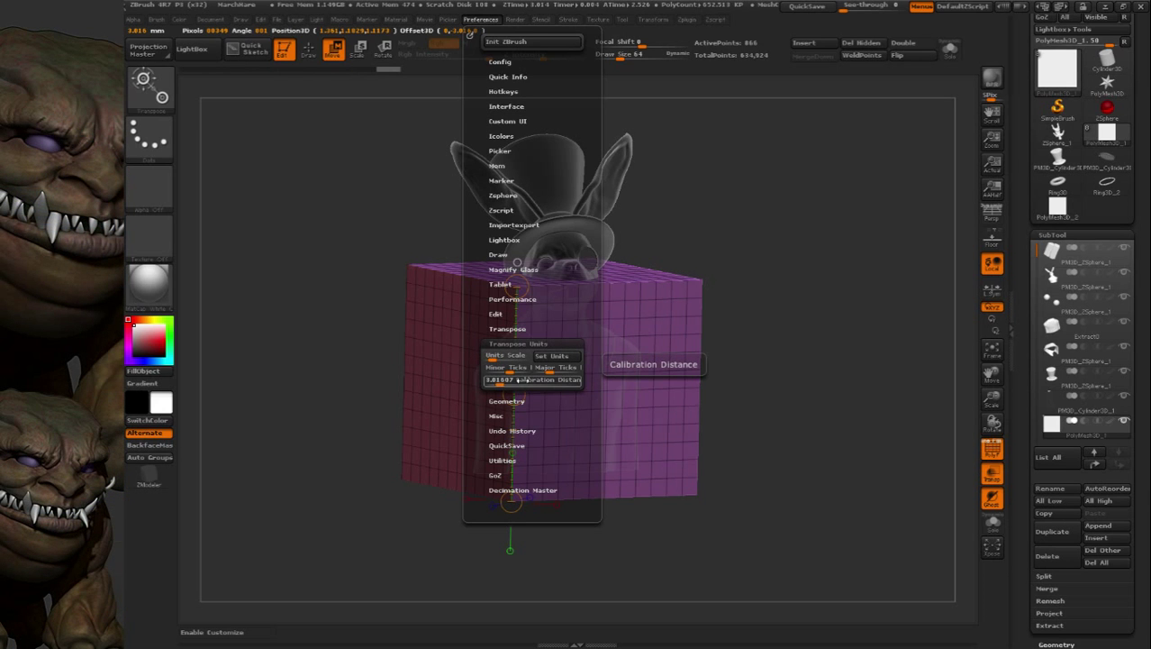
pyautogui.write('120')
pyautogui.press('Return')
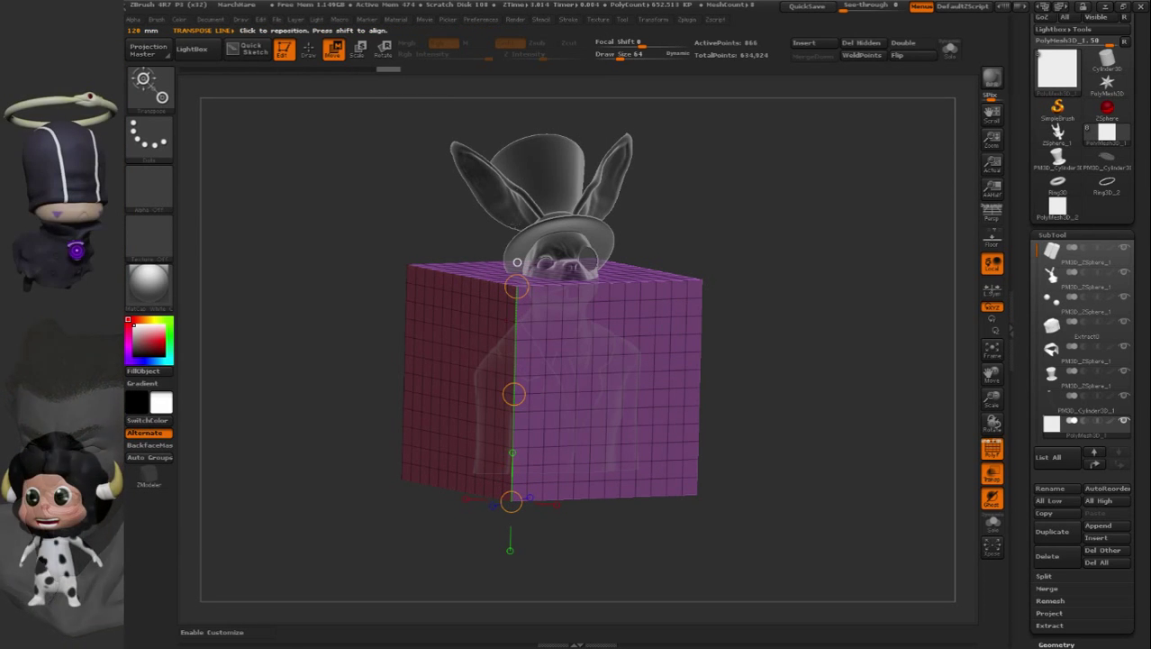
# Measure horizontally across part of the cube's front grid with a transpose line to check the calibrated units
pyautogui.moveTo(588, 348); pyautogui.dragTo(576, 353, button='right')
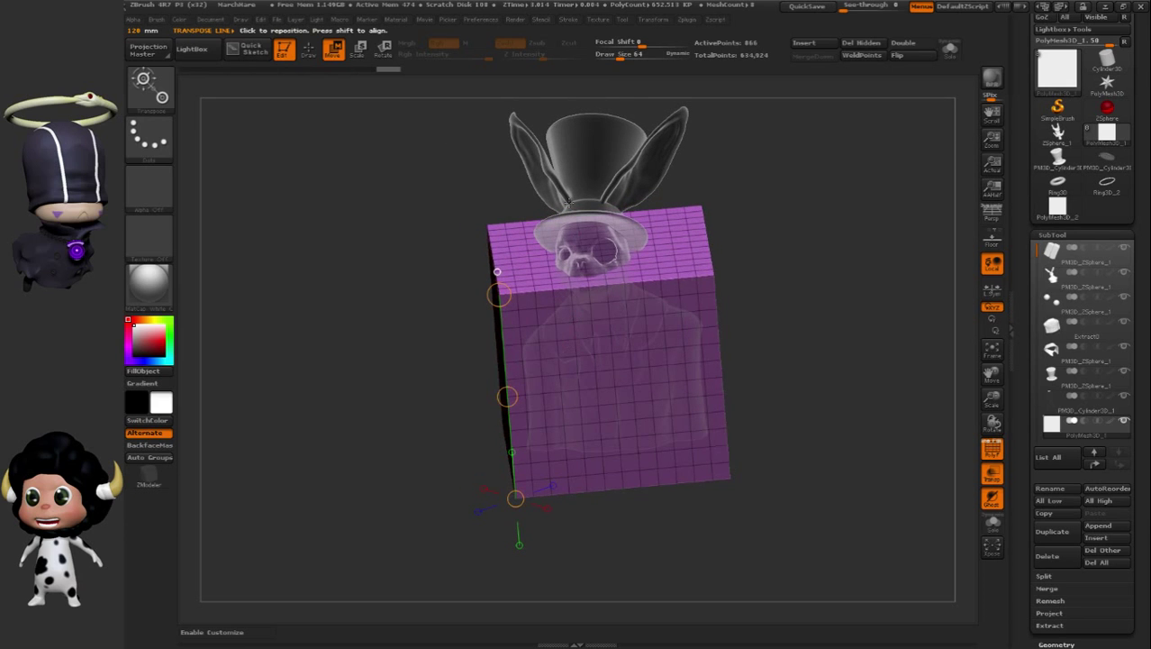
pyautogui.moveTo(509, 345); pyautogui.dragTo(707, 327)
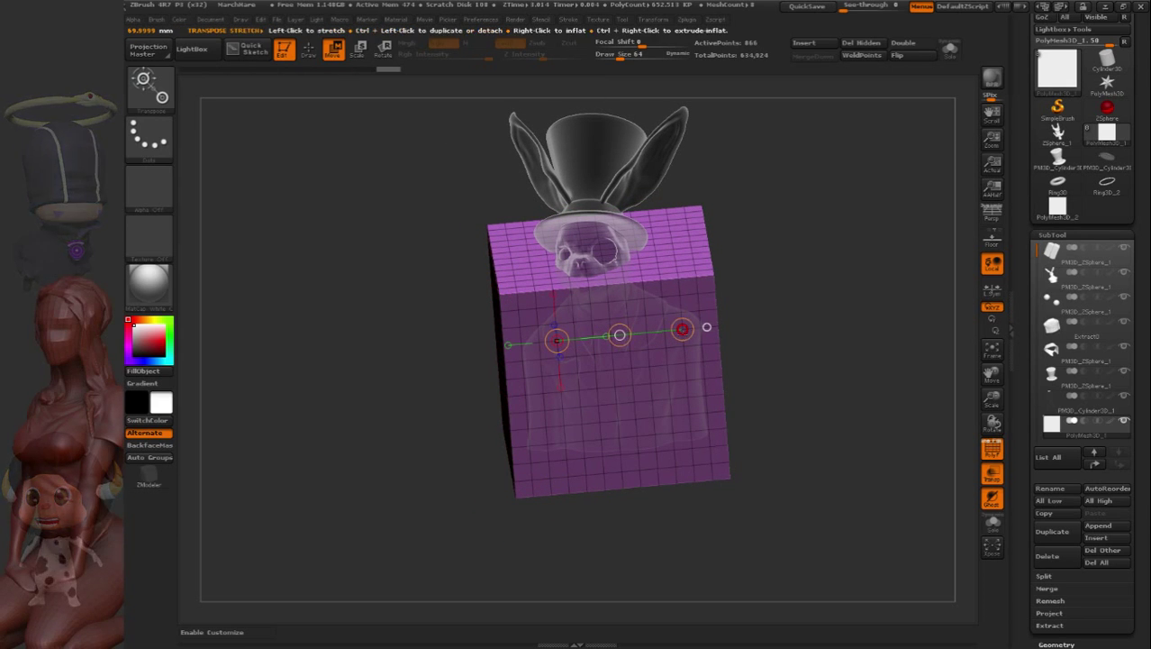
pyautogui.keyDown('shift'); pyautogui.moveTo(588, 280); pyautogui.dragTo(603, 219, button='right'); pyautogui.keyUp('shift')
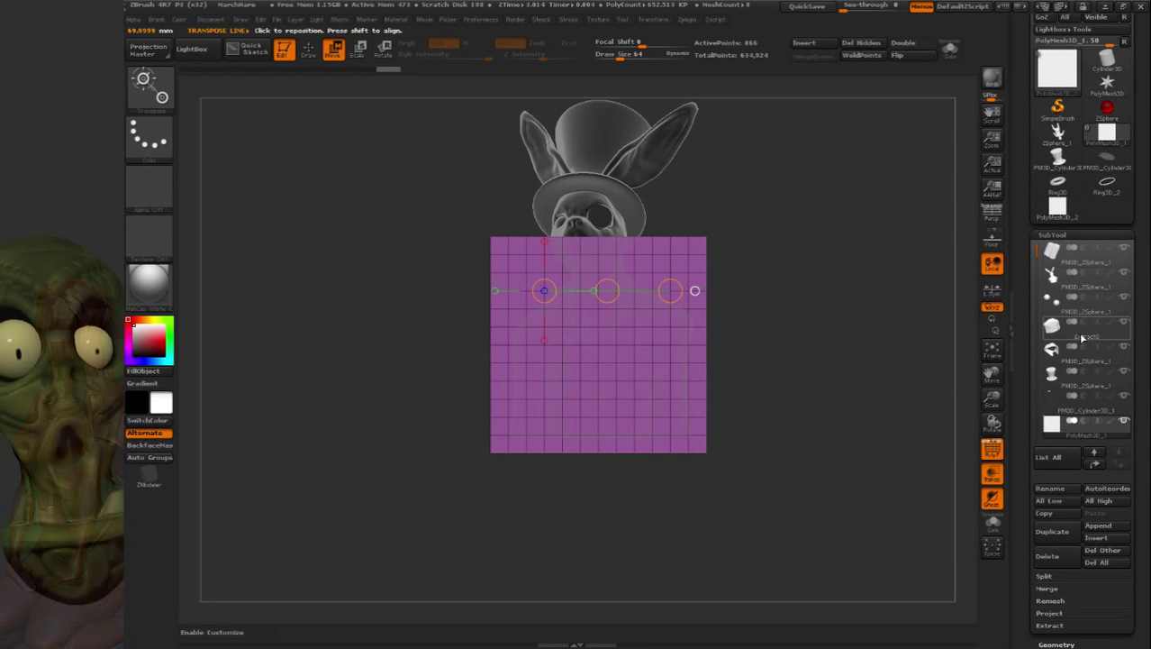
# Select the rabbit body subtool, turn off subtool transparency, and measure across the chest between the shoulders
pyautogui.click(1052, 273)
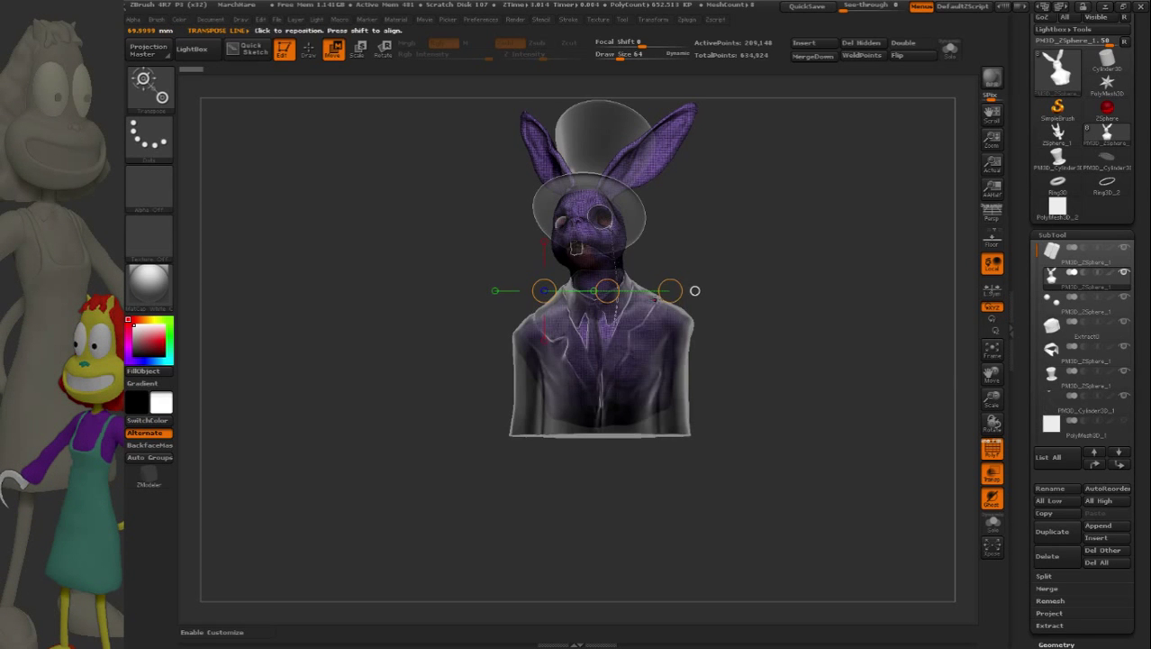
pyautogui.click(992, 474)
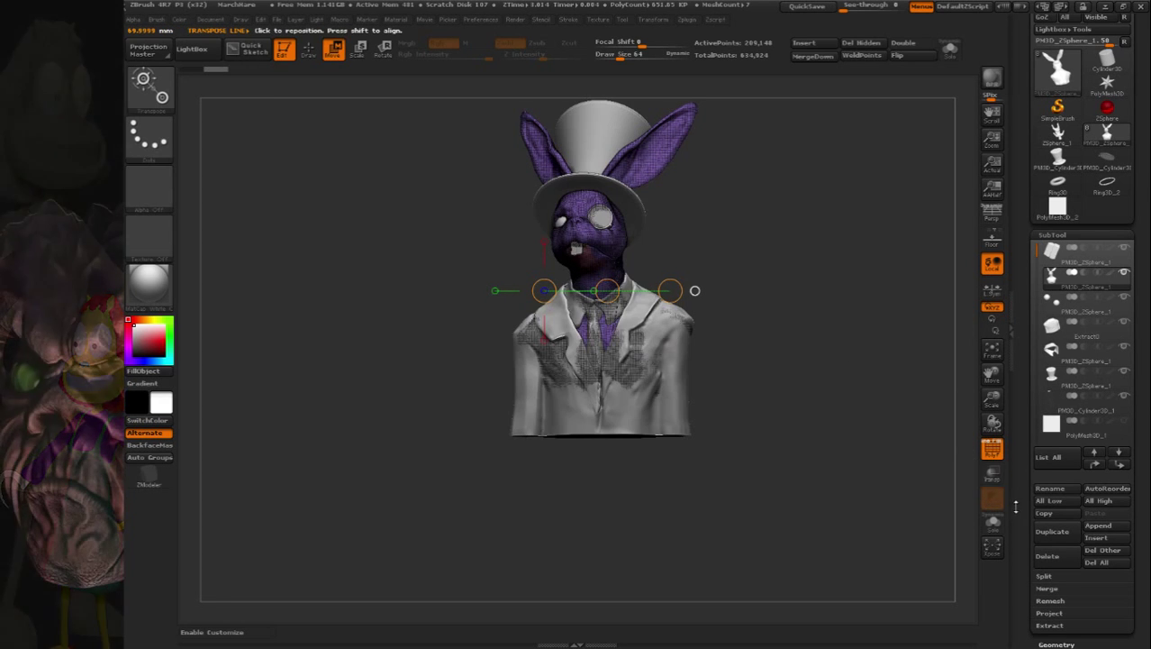
pyautogui.moveTo(789, 368)
pyautogui.mouseDown()
pyautogui.moveTo(734, 300)
pyautogui.moveTo(755, 301)
pyautogui.mouseUp()
pyautogui.moveTo(519, 341); pyautogui.dragTo(664, 329)
pyautogui.keyDown('ctrl'); pyautogui.moveTo(648, 329); pyautogui.dragTo(727, 343, button='right'); pyautogui.keyUp('ctrl')
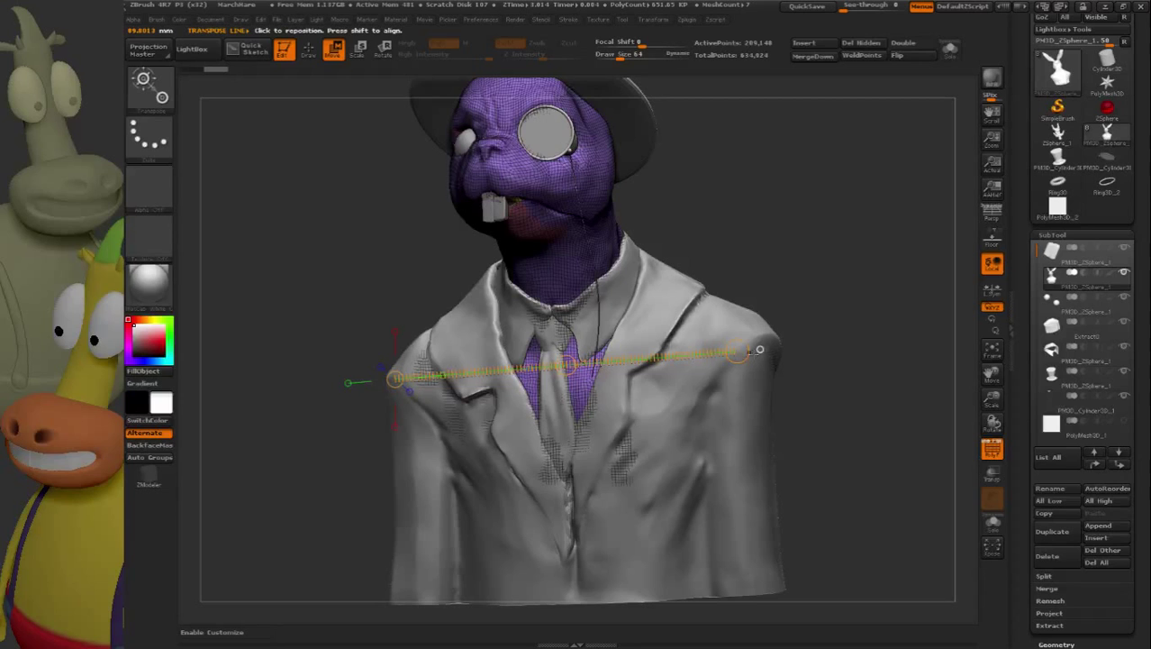
# Measure the shoulder width again from a different angle, running the transpose line from one shoulder to the other
pyautogui.moveTo(821, 338); pyautogui.dragTo(750, 478)
pyautogui.moveTo(766, 339); pyautogui.dragTo(400, 380)
pyautogui.moveTo(406, 358); pyautogui.dragTo(507, 266, button='right')
pyautogui.moveTo(507, 267); pyautogui.dragTo(800, 368)
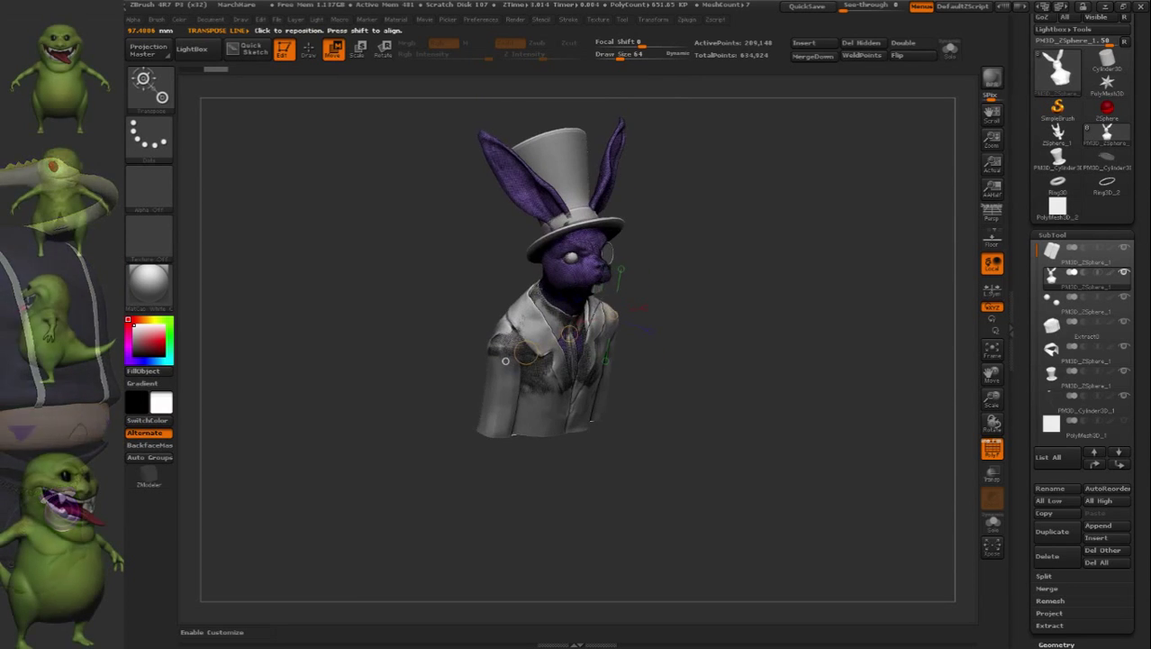
pyautogui.moveTo(719, 363); pyautogui.dragTo(690, 360)
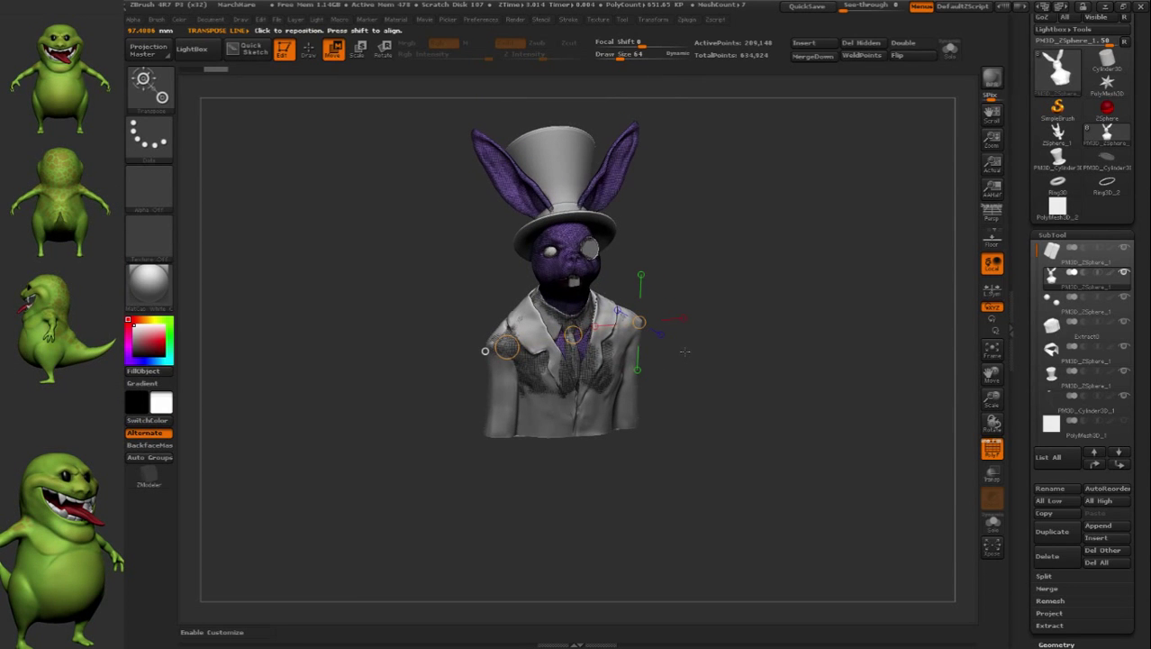
# Select the cube subtool and insert a small plane on the top hat's crown with the InsertMesh brush
pyautogui.click(1058, 423)
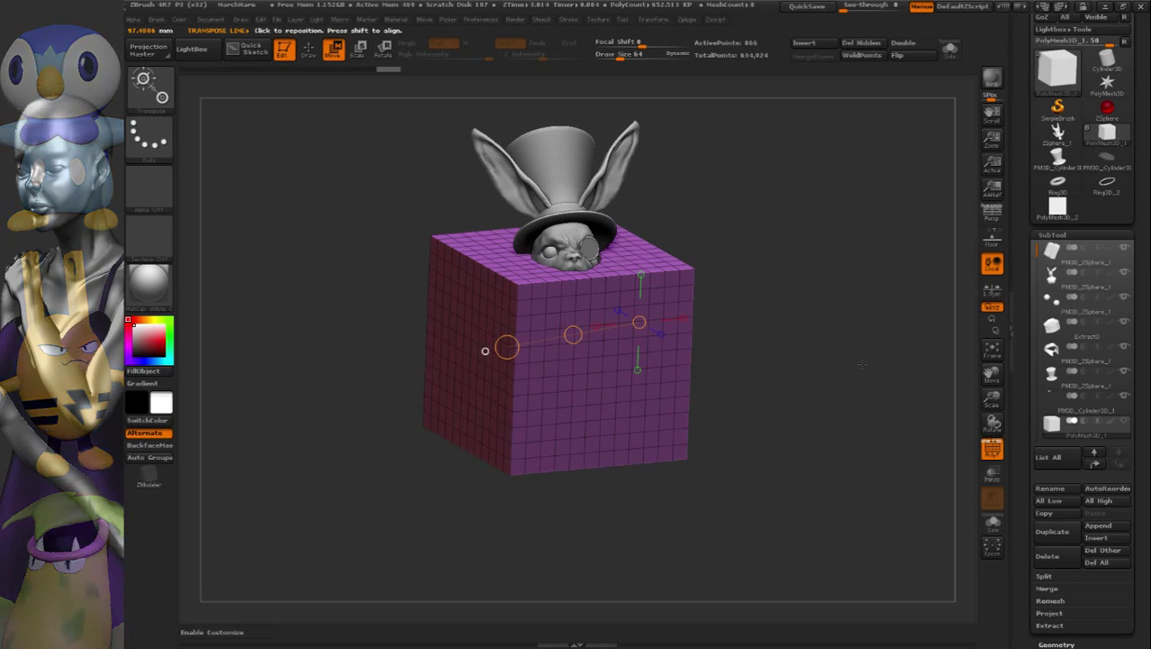
pyautogui.click(309, 51)
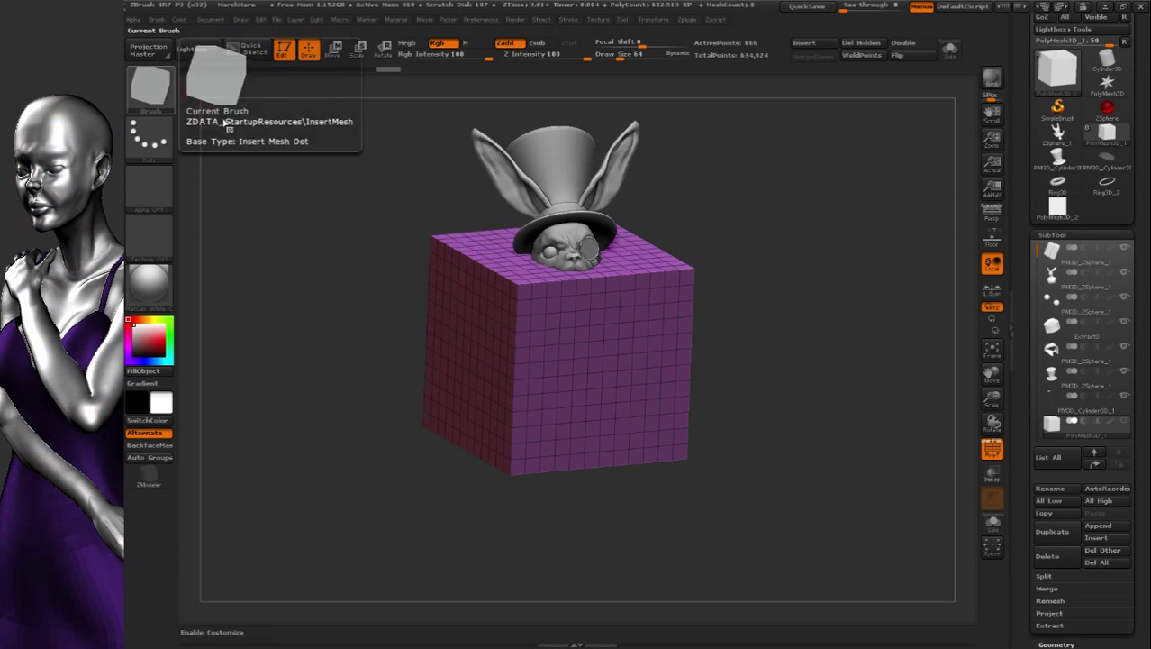
pyautogui.moveTo(555, 161)
pyautogui.mouseDown()
pyautogui.moveTo(578, 171)
pyautogui.moveTo(581, 155)
pyautogui.moveTo(552, 139)
pyautogui.mouseUp()
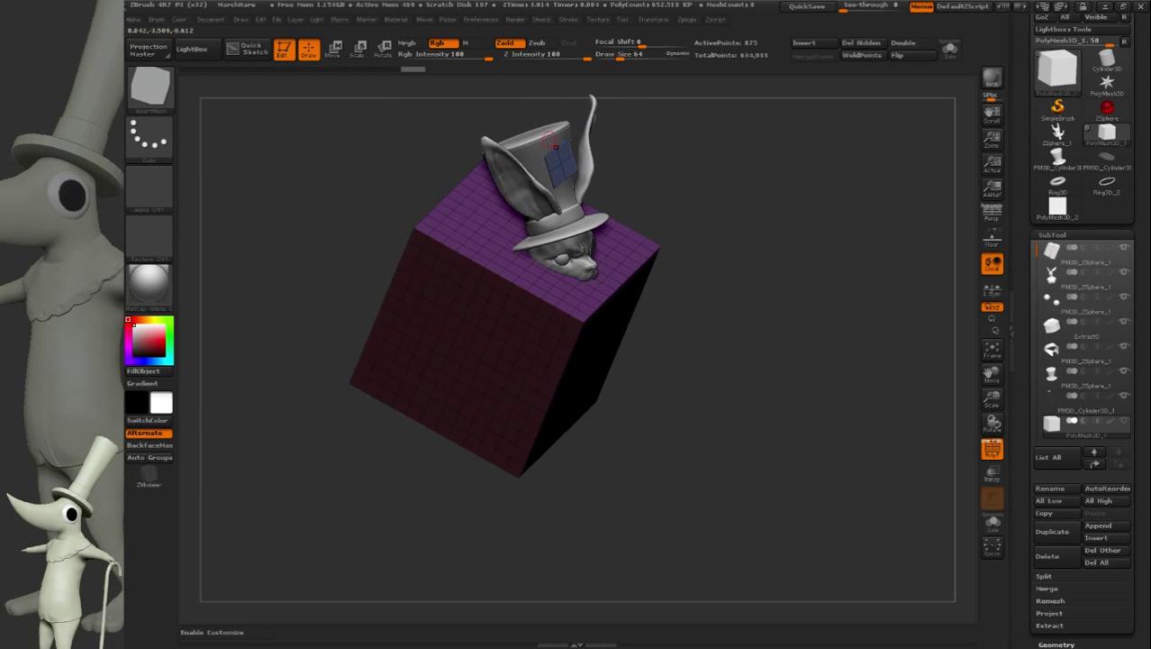
pyautogui.keyDown('ctrl'); pyautogui.moveTo(503, 162); pyautogui.dragTo(534, 261, button='right'); pyautogui.keyUp('ctrl')
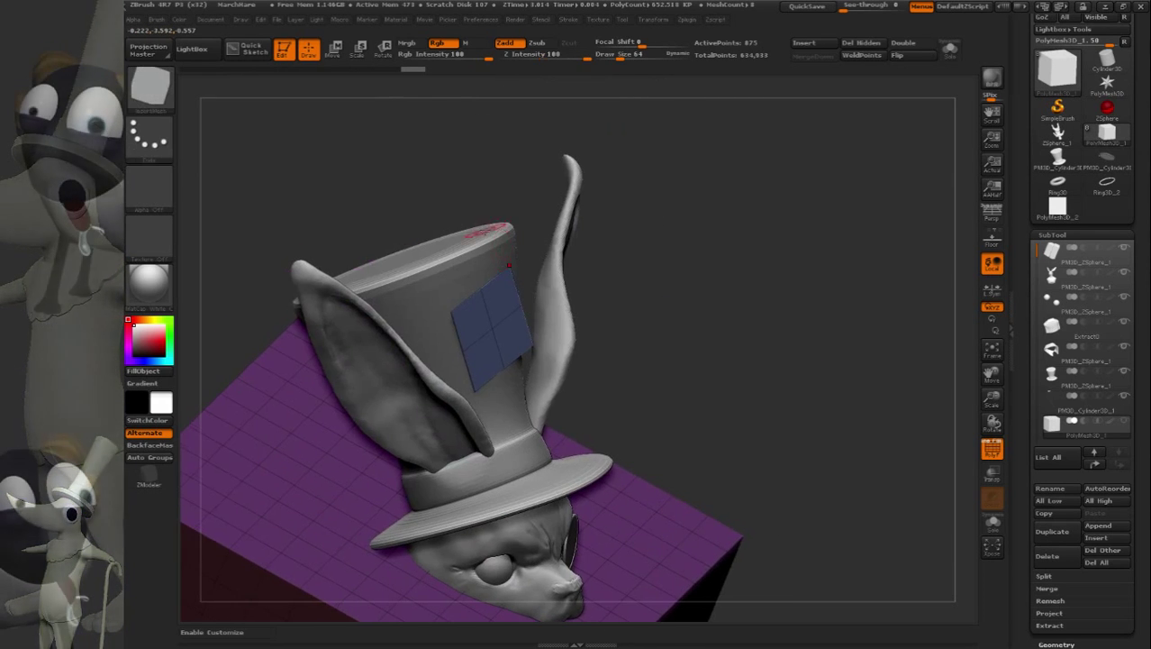
# Isolate the inserted plane and delete the hidden cube geometry from the subtool
pyautogui.keyDown('ctrl'); pyautogui.keyDown('shift'); pyautogui.click(514, 309); pyautogui.keyUp('shift'); pyautogui.keyUp('ctrl')
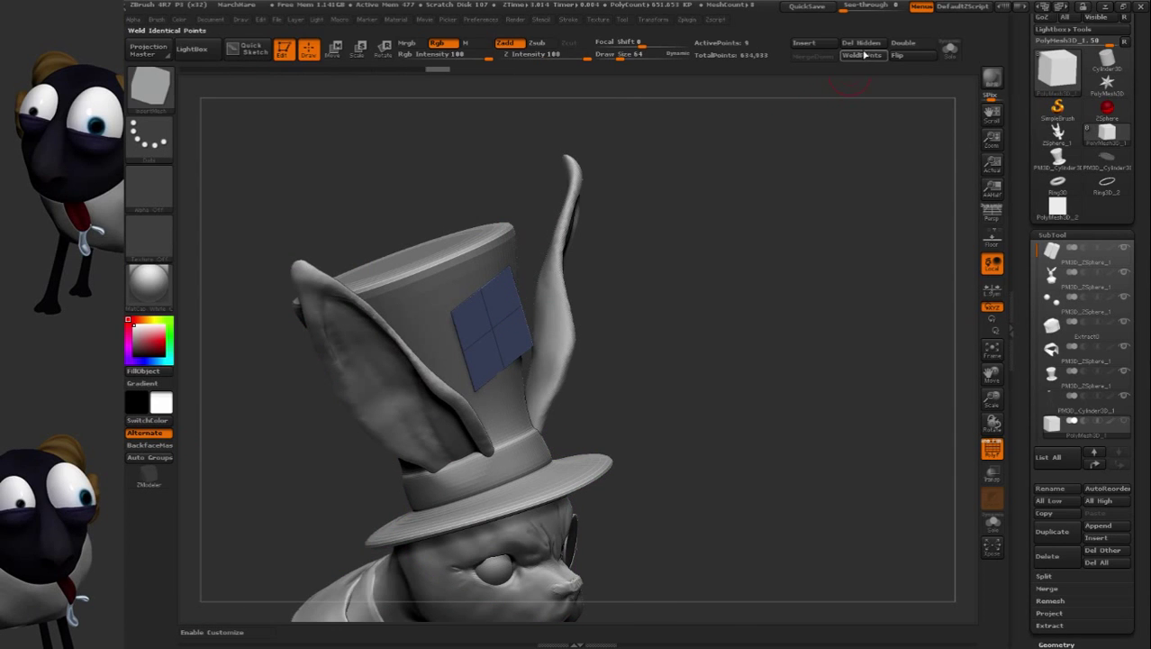
pyautogui.keyDown('ctrl'); pyautogui.moveTo(742, 289); pyautogui.dragTo(584, 254, button='right'); pyautogui.keyUp('ctrl')
pyautogui.keyDown('alt'); pyautogui.moveTo(613, 383); pyautogui.dragTo(531, 248, button='right'); pyautogui.keyUp('alt')
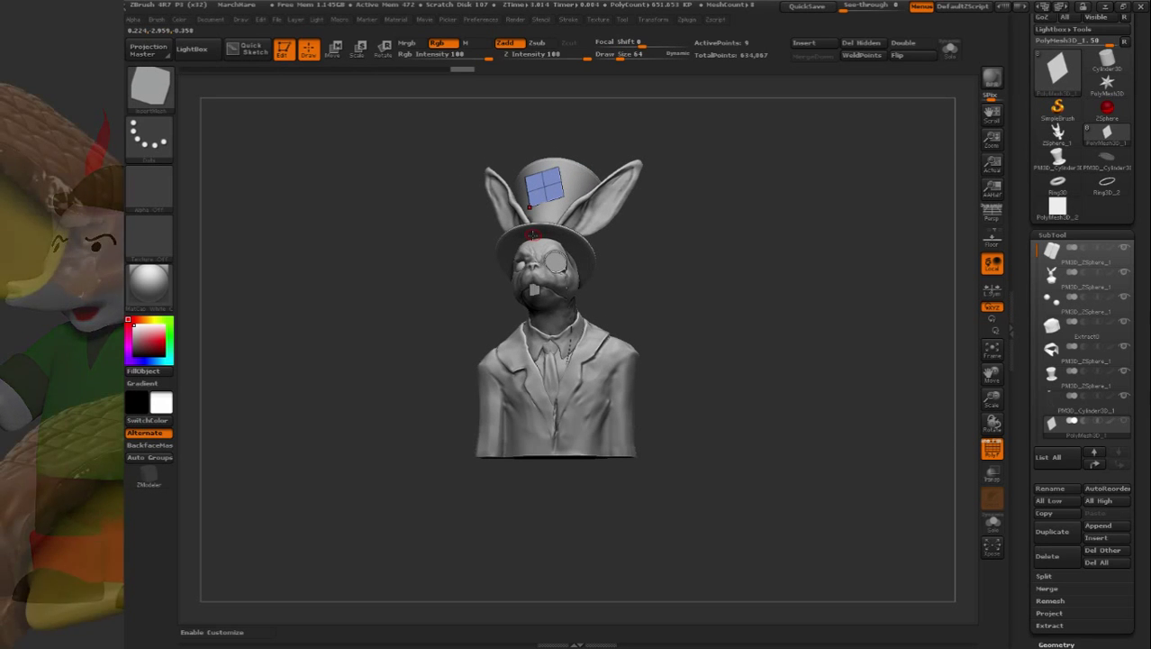
# Insert a small plane on the outer side of each of the jacket's shoulders
pyautogui.moveTo(483, 359); pyautogui.dragTo(515, 368, button='right')
pyautogui.keyDown('ctrl'); pyautogui.moveTo(450, 328); pyautogui.dragTo(525, 81, button='right'); pyautogui.keyUp('ctrl')
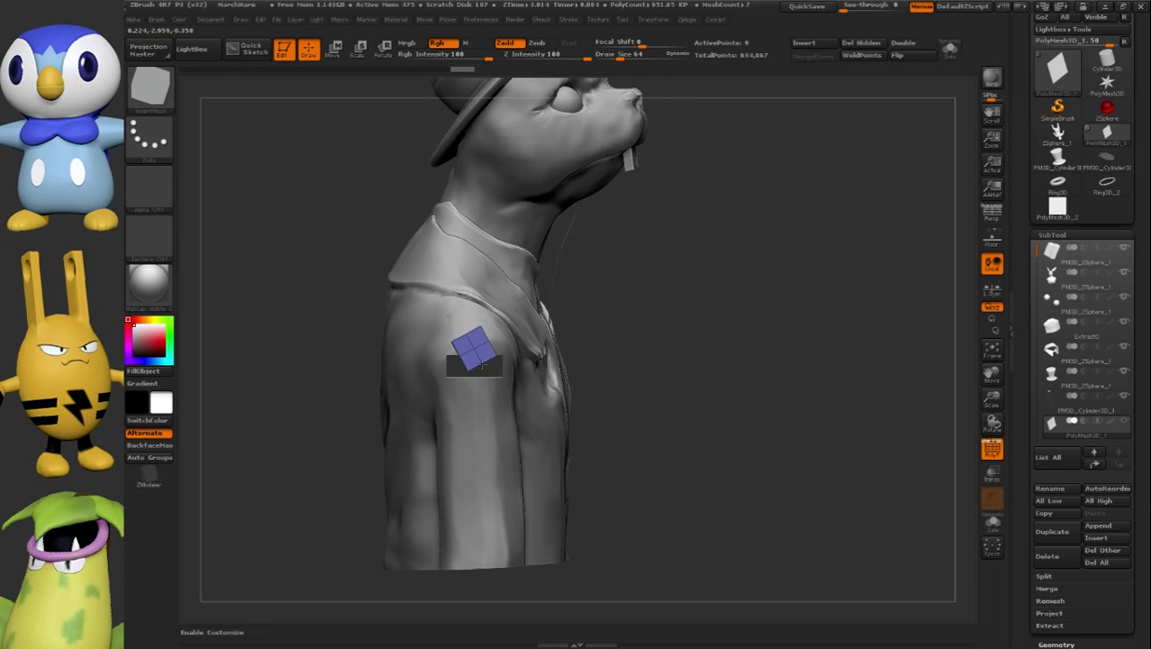
pyautogui.moveTo(623, 311); pyautogui.dragTo(669, 323)
pyautogui.moveTo(578, 347); pyautogui.dragTo(662, 332, button='right')
pyautogui.keyDown('alt'); pyautogui.moveTo(519, 309); pyautogui.dragTo(618, 316, button='right'); pyautogui.keyUp('alt')
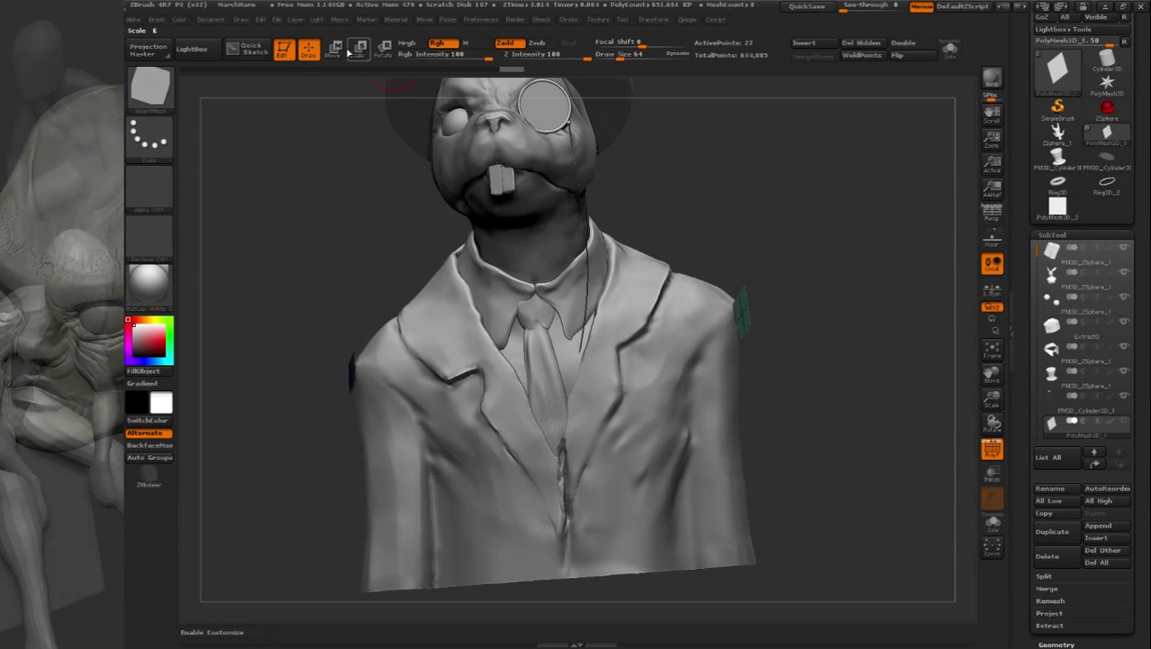
# Draw a transpose line from the plane on one shoulder to the plane on the opposite shoulder
pyautogui.click(336, 51)
pyautogui.moveTo(297, 369); pyautogui.dragTo(347, 372, button='right')
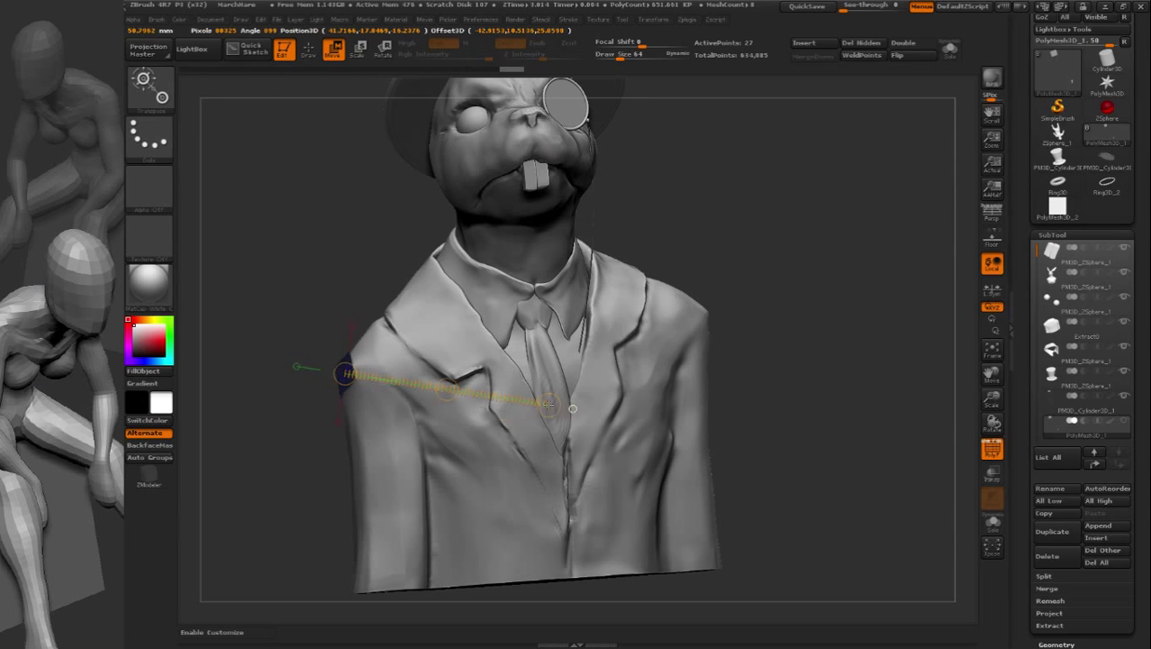
pyautogui.moveTo(771, 358); pyautogui.dragTo(720, 364, button='right')
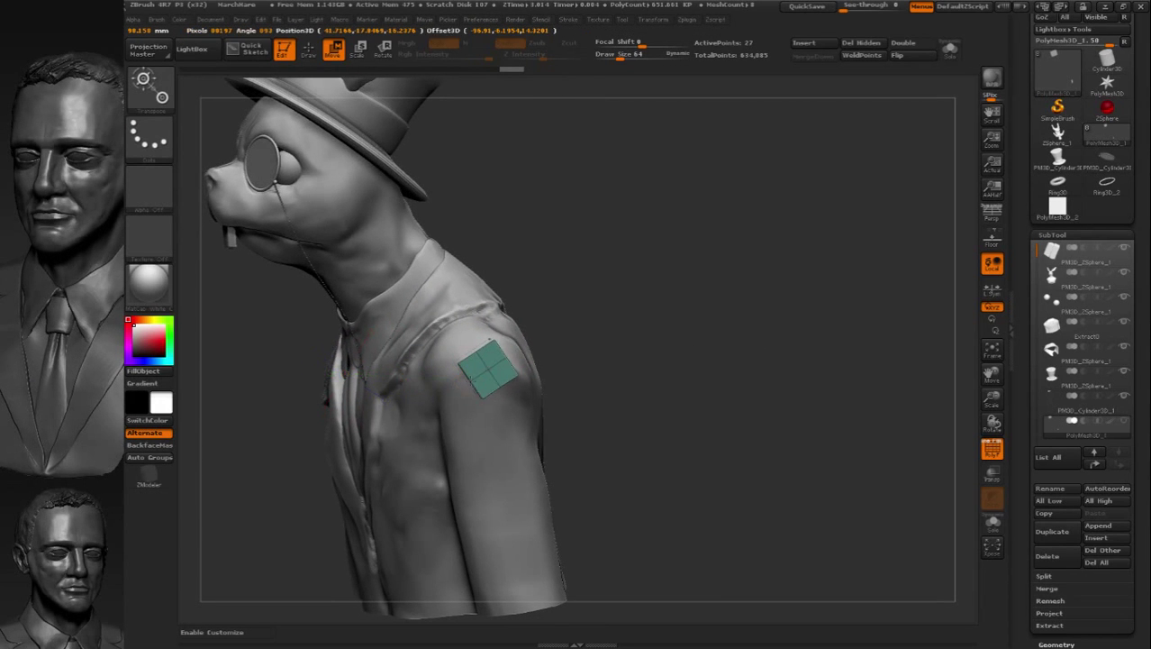
pyautogui.moveTo(467, 379); pyautogui.dragTo(483, 368)
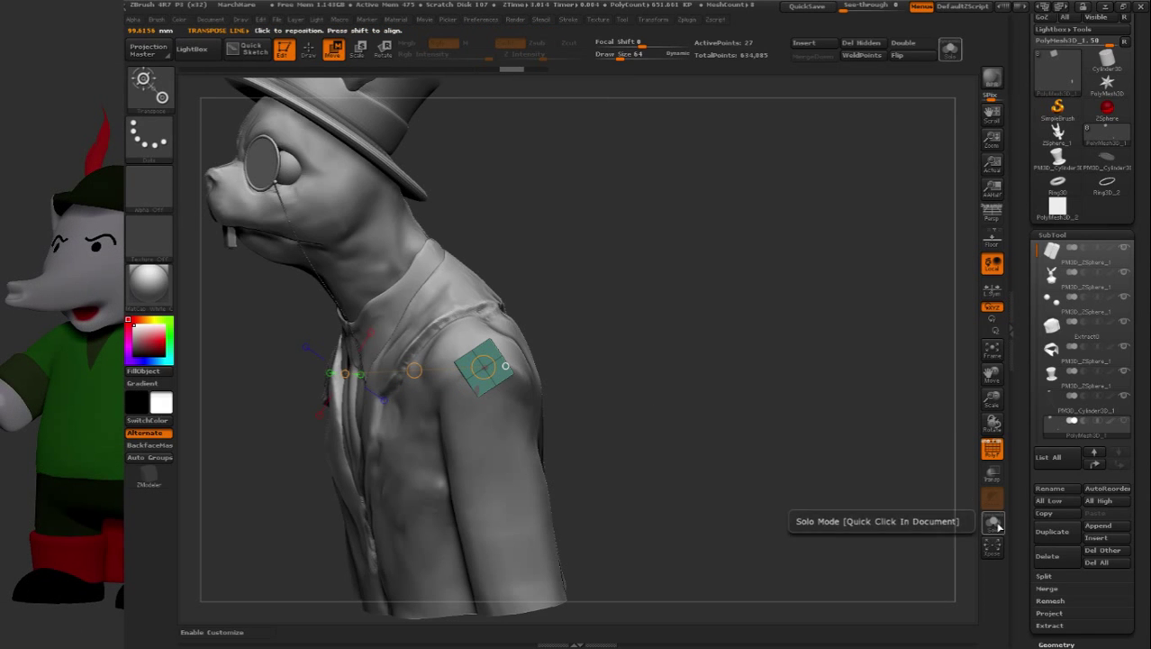
# Measure the distance between the two shoulder planes in Solo mode with double-sided display on, and show the bust again
pyautogui.click(995, 524)
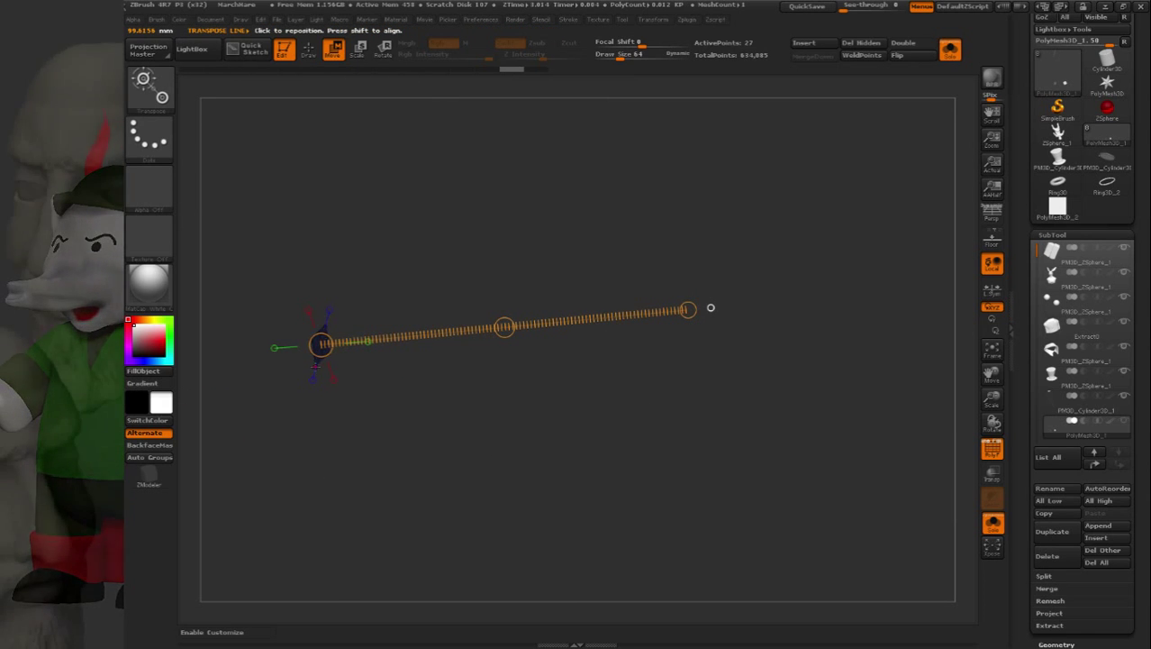
pyautogui.moveTo(315, 367); pyautogui.dragTo(350, 467)
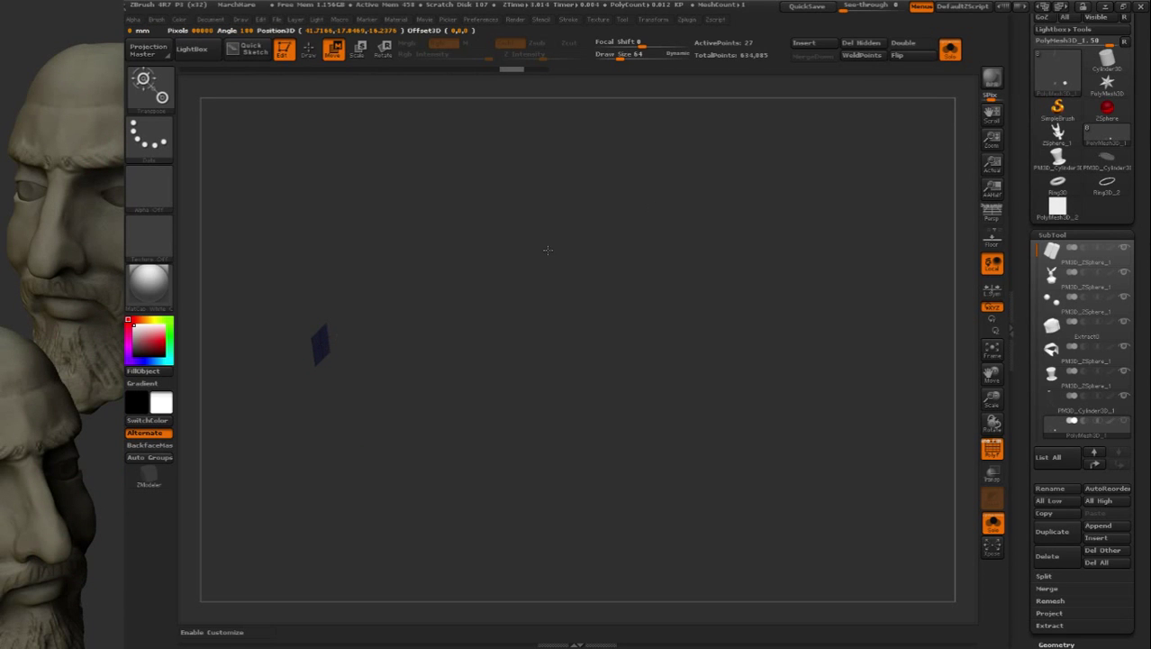
pyautogui.moveTo(674, 333); pyautogui.dragTo(635, 333)
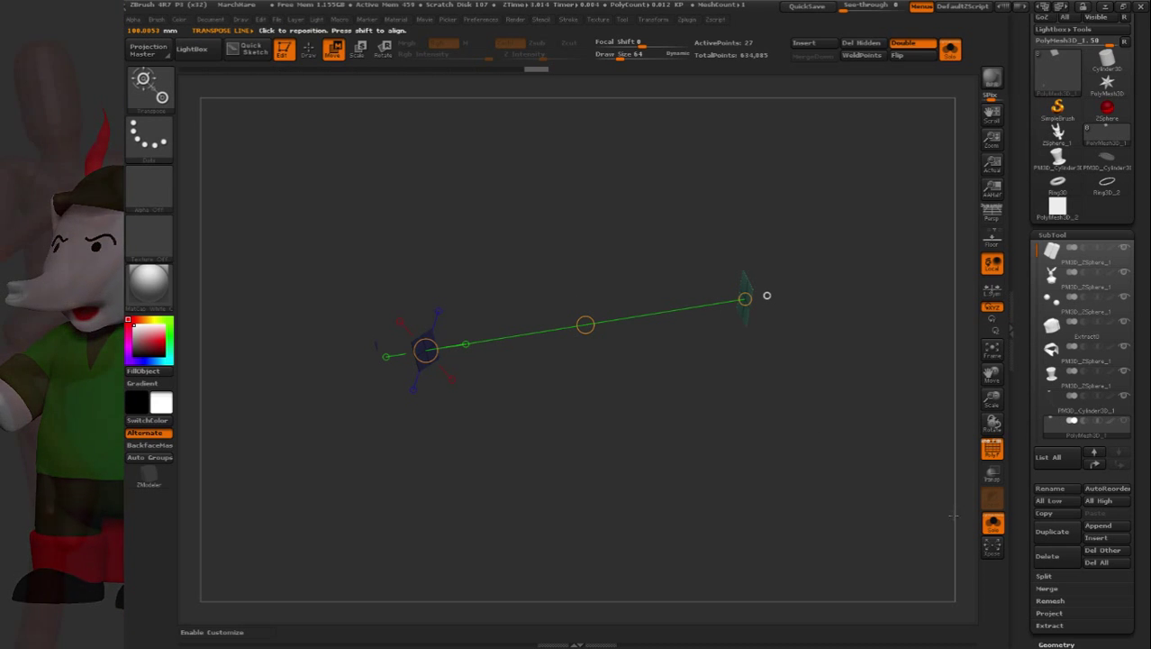
pyautogui.click(992, 522)
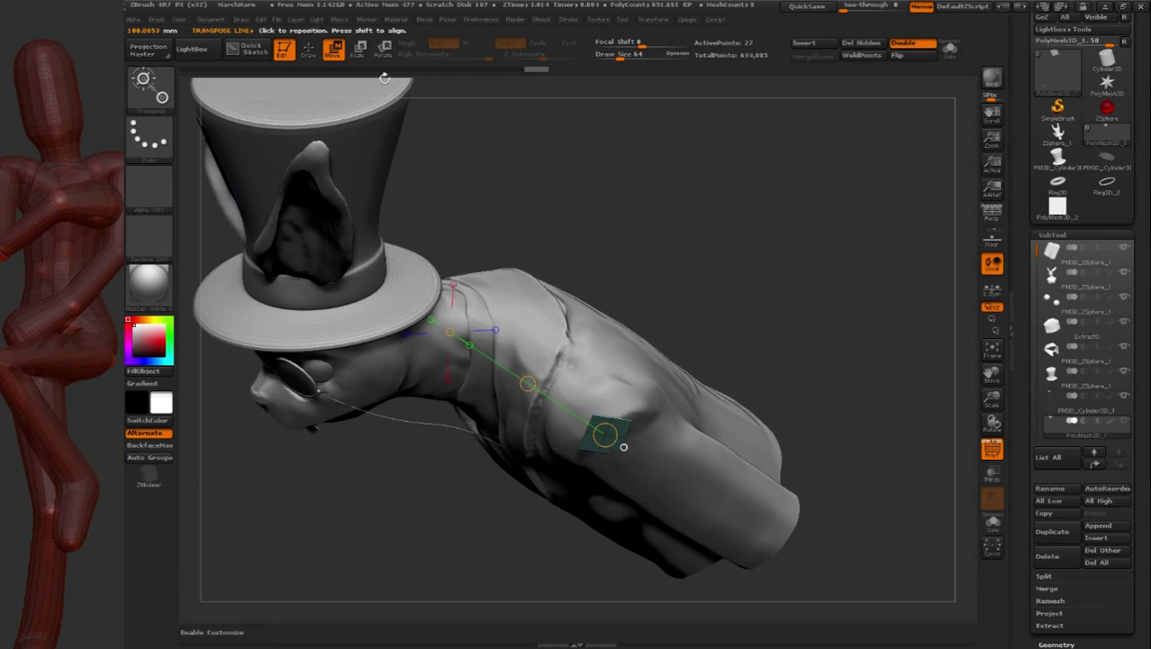
# Insert a small marker plane on the inner and outer faces of the ear on the monocle side, and isolate the planes
pyautogui.press('q')
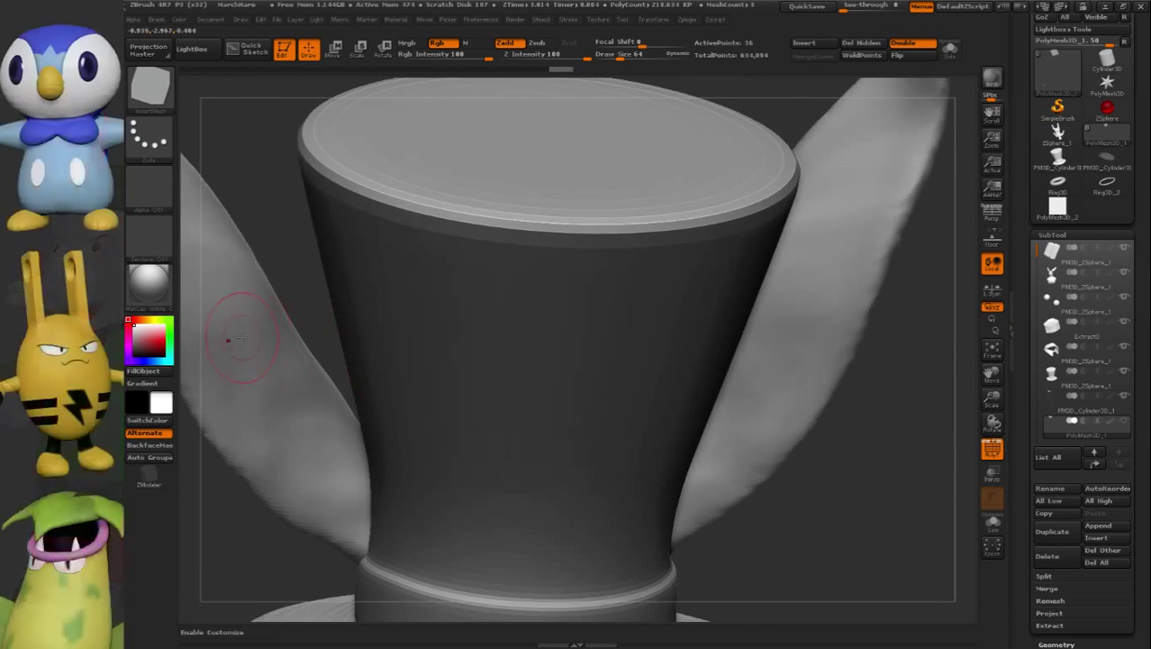
pyautogui.moveTo(774, 487); pyautogui.dragTo(642, 419)
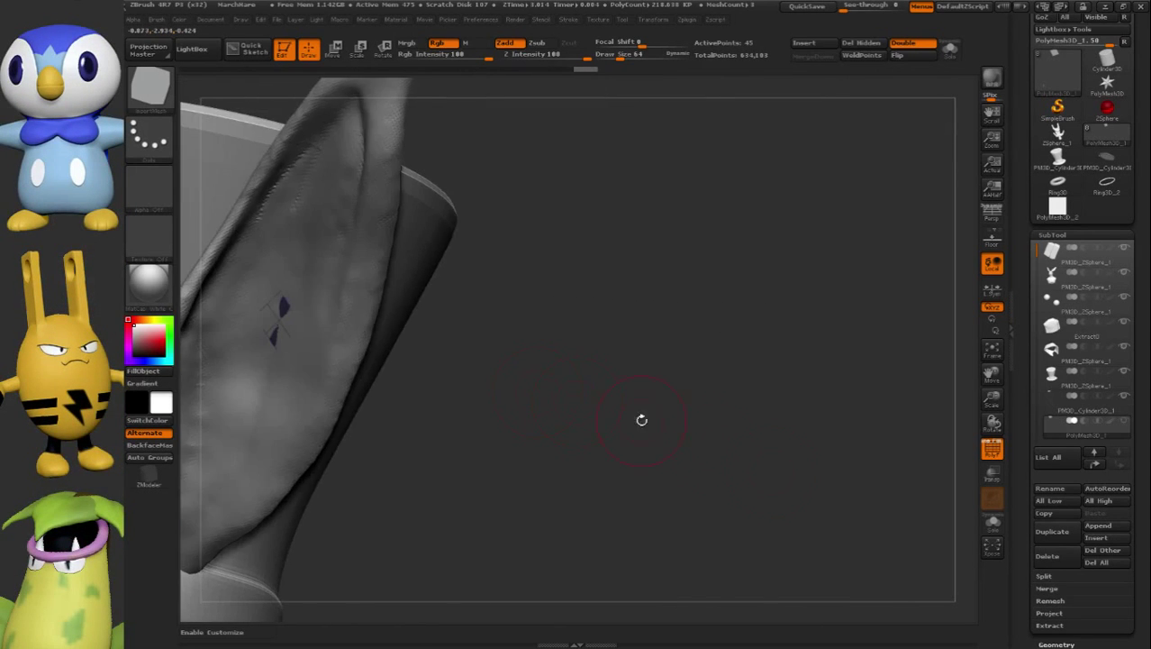
pyautogui.click(993, 523)
pyautogui.keyDown('alt'); pyautogui.moveTo(501, 326); pyautogui.dragTo(655, 297); pyautogui.keyUp('alt')
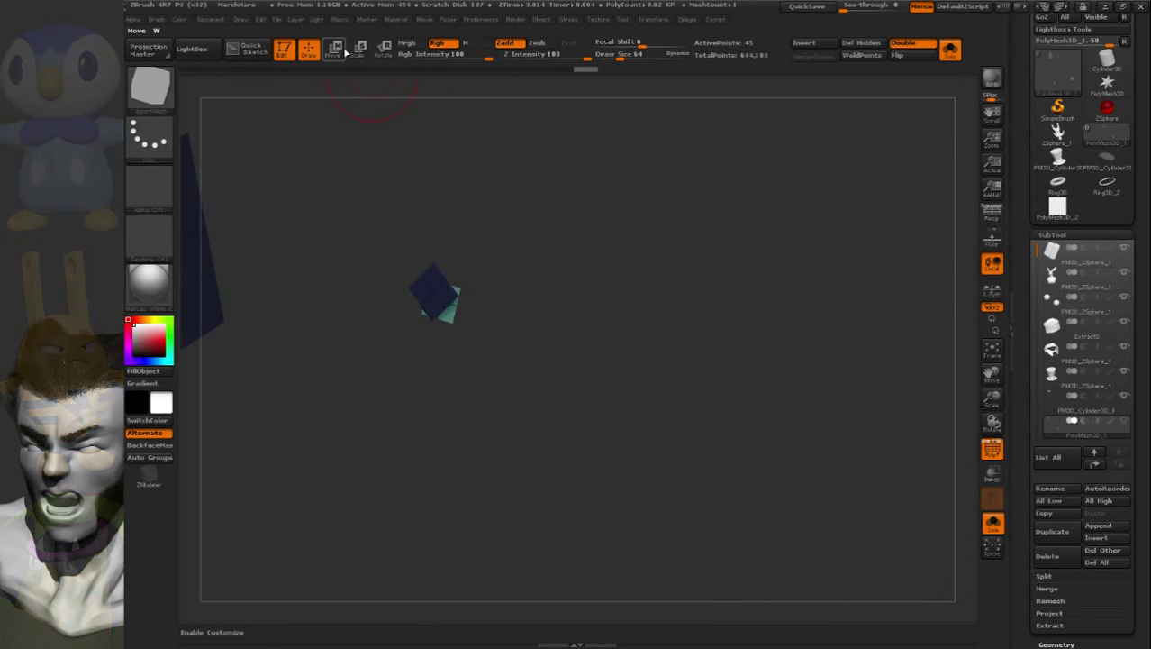
# Measure the ear's thickness with a transpose line between its two planes, examine the gap edge-on, and show the bust again
pyautogui.click(333, 49)
pyautogui.moveTo(871, 263); pyautogui.dragTo(793, 280)
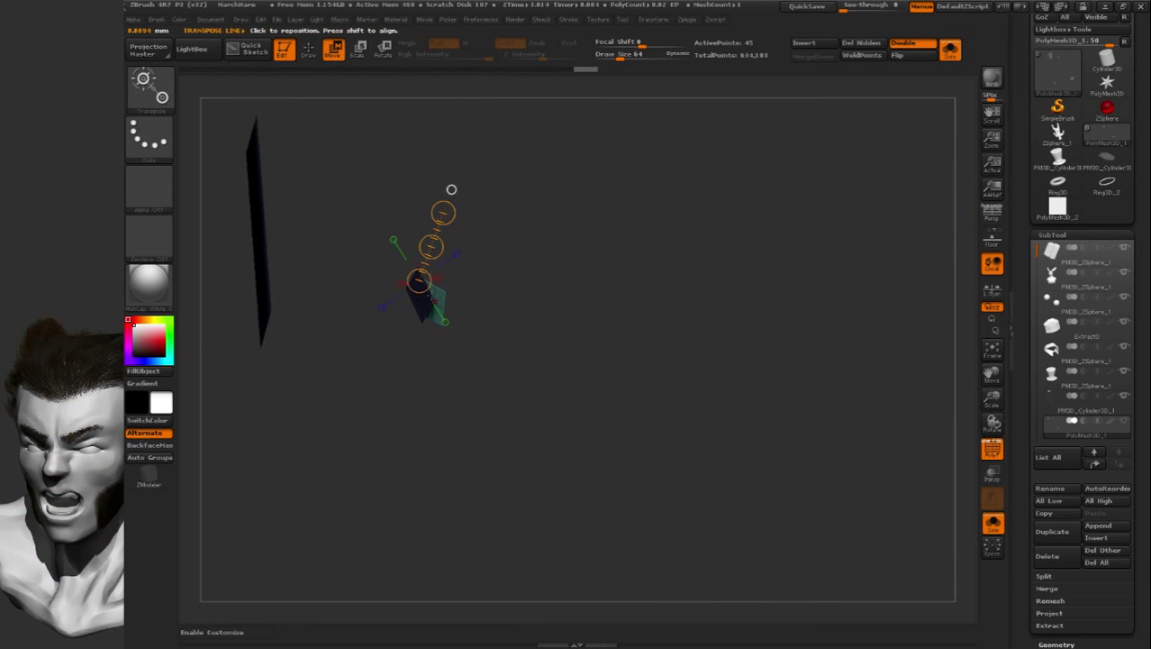
pyautogui.moveTo(422, 297); pyautogui.dragTo(452, 313)
pyautogui.moveTo(576, 315); pyautogui.dragTo(422, 376)
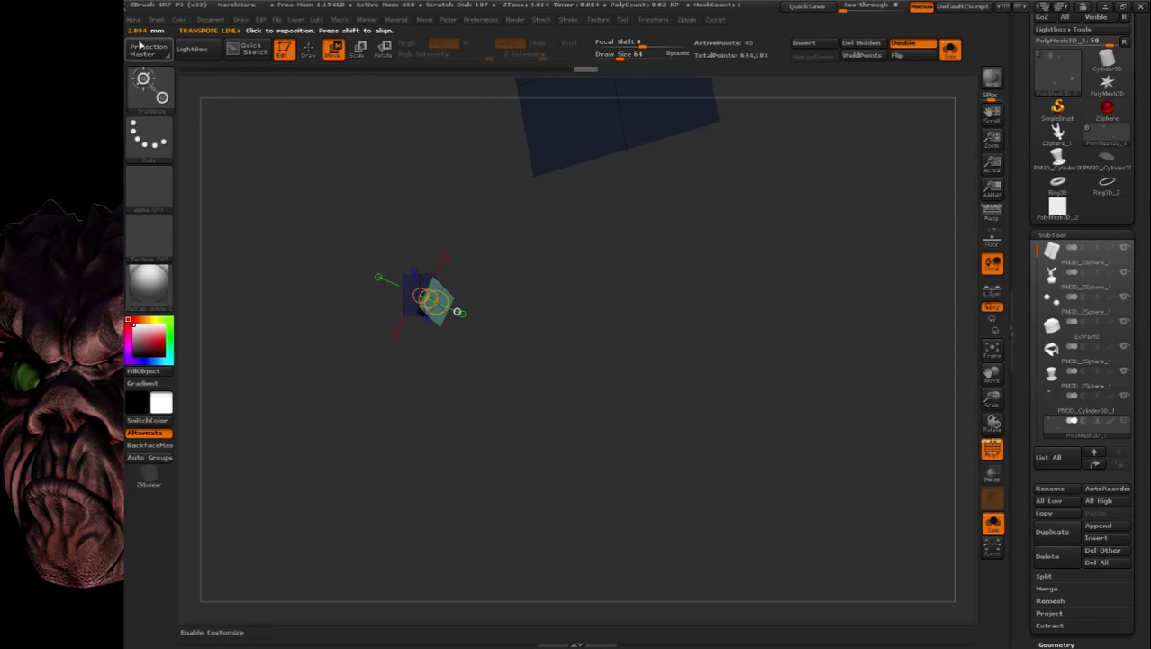
pyautogui.moveTo(244, 237); pyautogui.dragTo(324, 274)
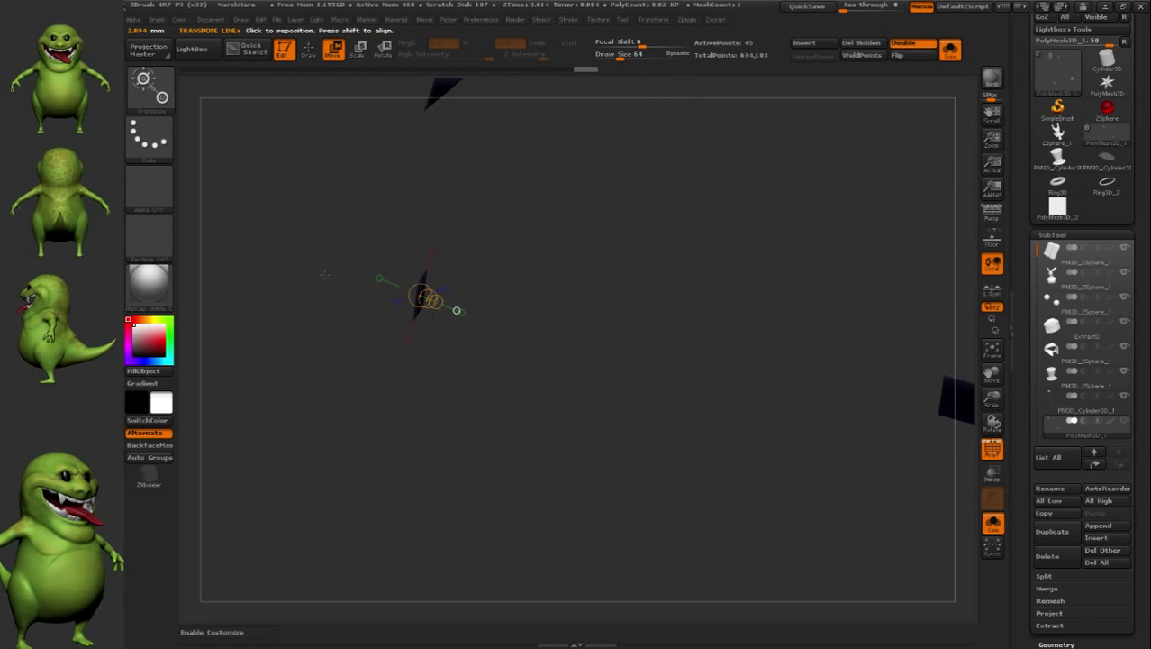
pyautogui.click(989, 522)
pyautogui.click(992, 522)
pyautogui.moveTo(518, 347); pyautogui.dragTo(469, 333)
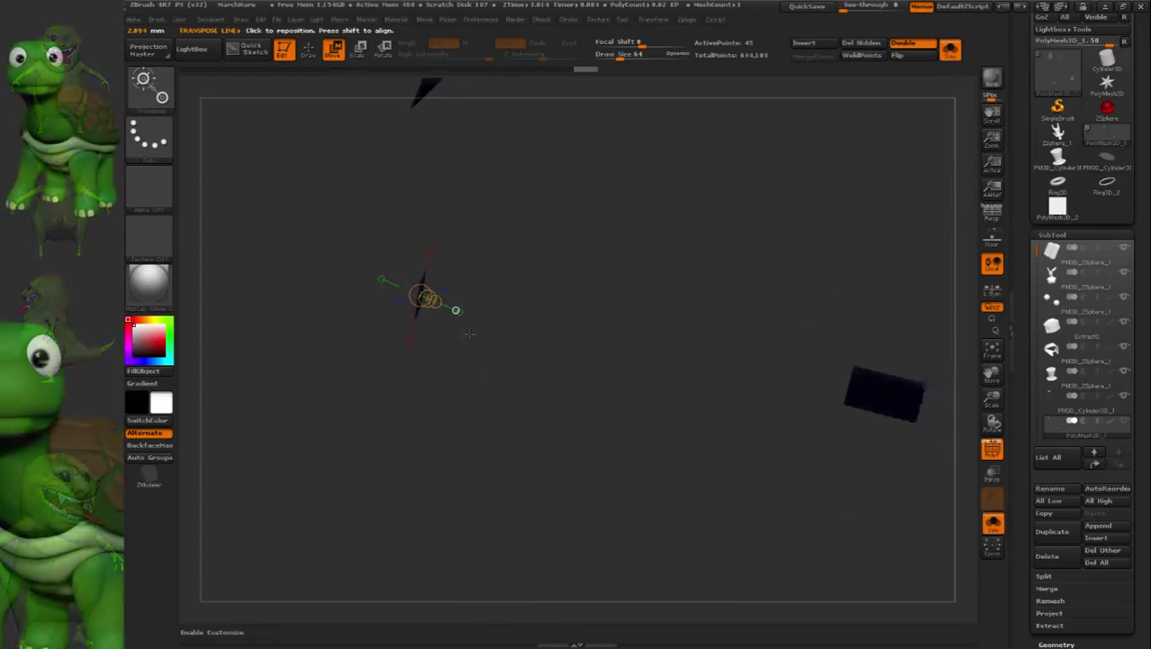
pyautogui.keyDown('ctrl'); pyautogui.moveTo(466, 180); pyautogui.dragTo(577, 239, button='right'); pyautogui.keyUp('ctrl')
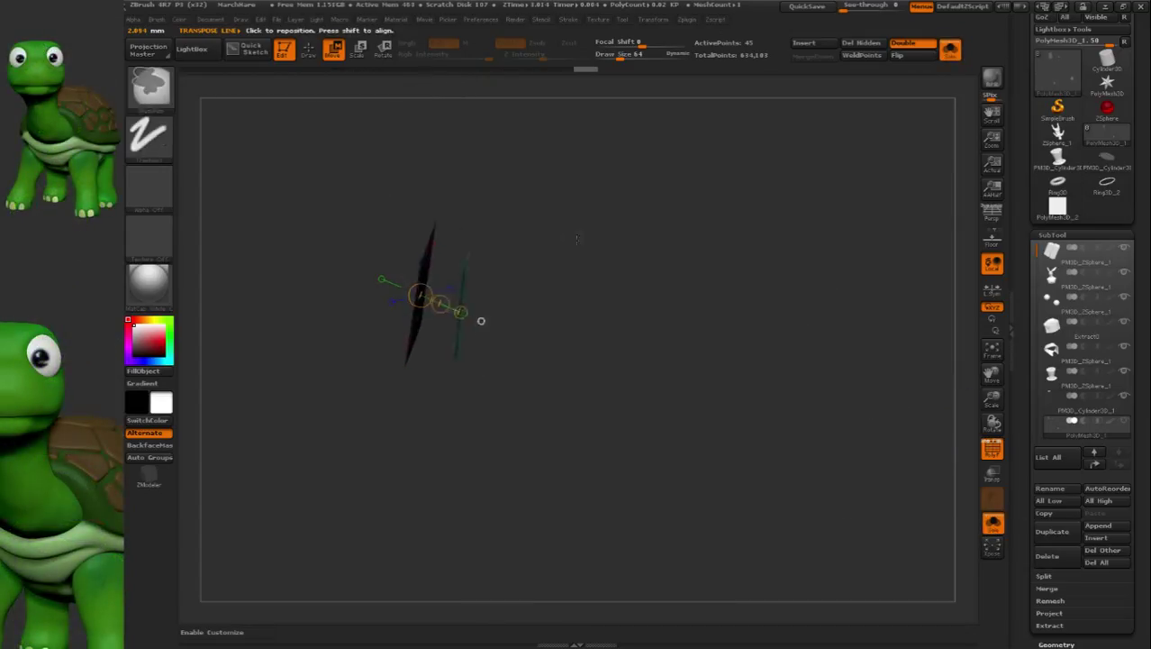
pyautogui.keyDown('ctrl'); pyautogui.moveTo(470, 286); pyautogui.dragTo(378, 221, button='right'); pyautogui.keyUp('ctrl')
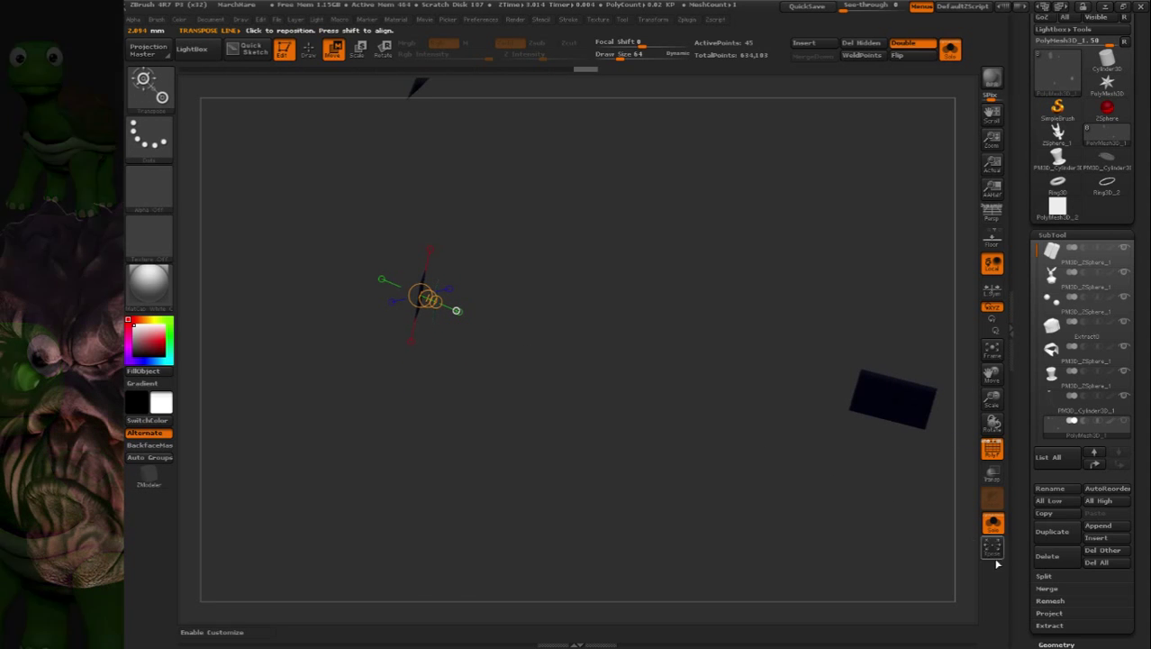
pyautogui.click(994, 523)
# Insert a marker plane on the back of the top hat's crown and isolate the planes in Solo mode
pyautogui.keyDown('ctrl'); pyautogui.moveTo(504, 379); pyautogui.dragTo(497, 268, button='right'); pyautogui.keyUp('ctrl')
pyautogui.press('q')
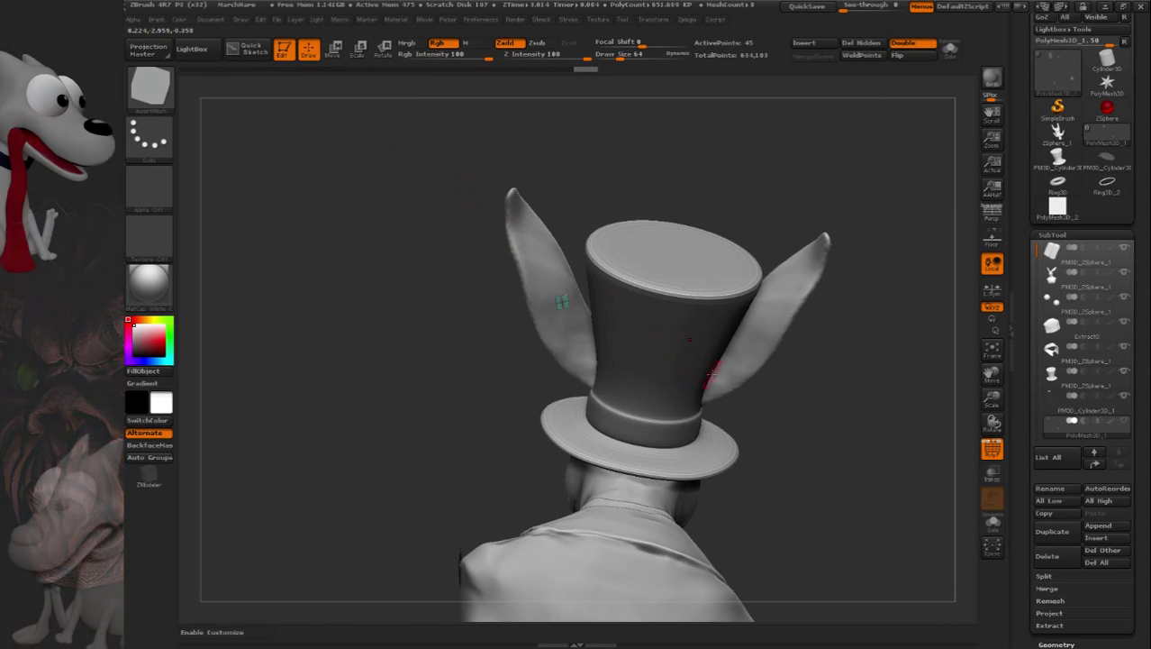
pyautogui.moveTo(697, 401); pyautogui.dragTo(843, 437, button='right')
pyautogui.click(993, 523)
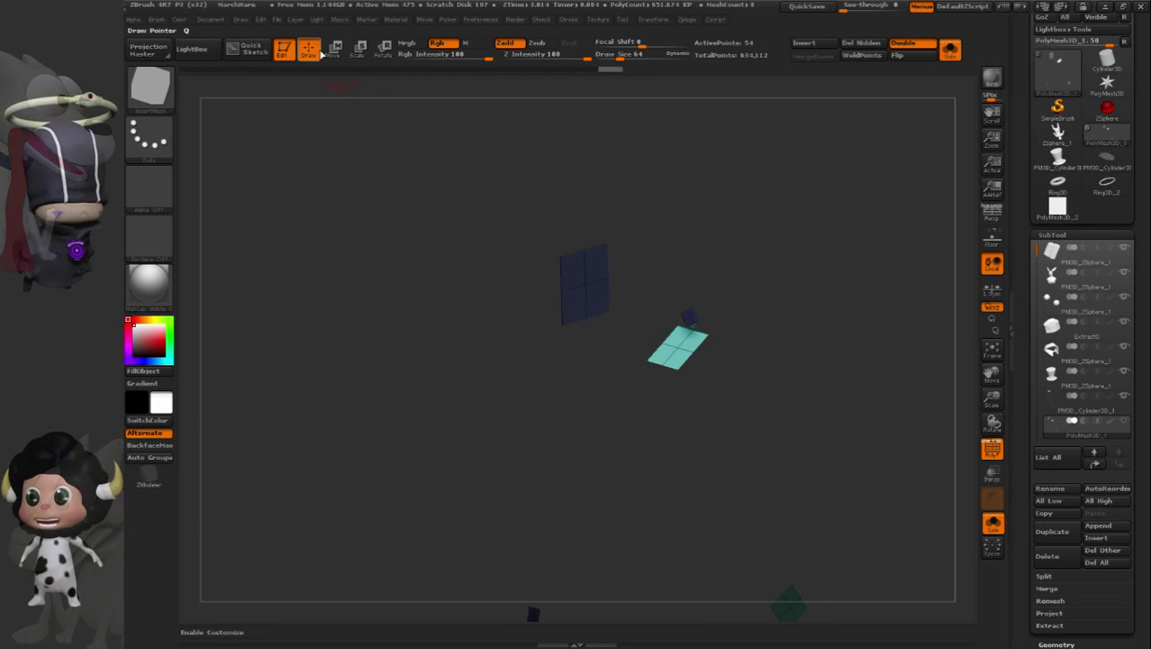
# Measure the hat's depth with a transpose line between its front and back planes, and show the bust again
pyautogui.moveTo(568, 282); pyautogui.dragTo(580, 355)
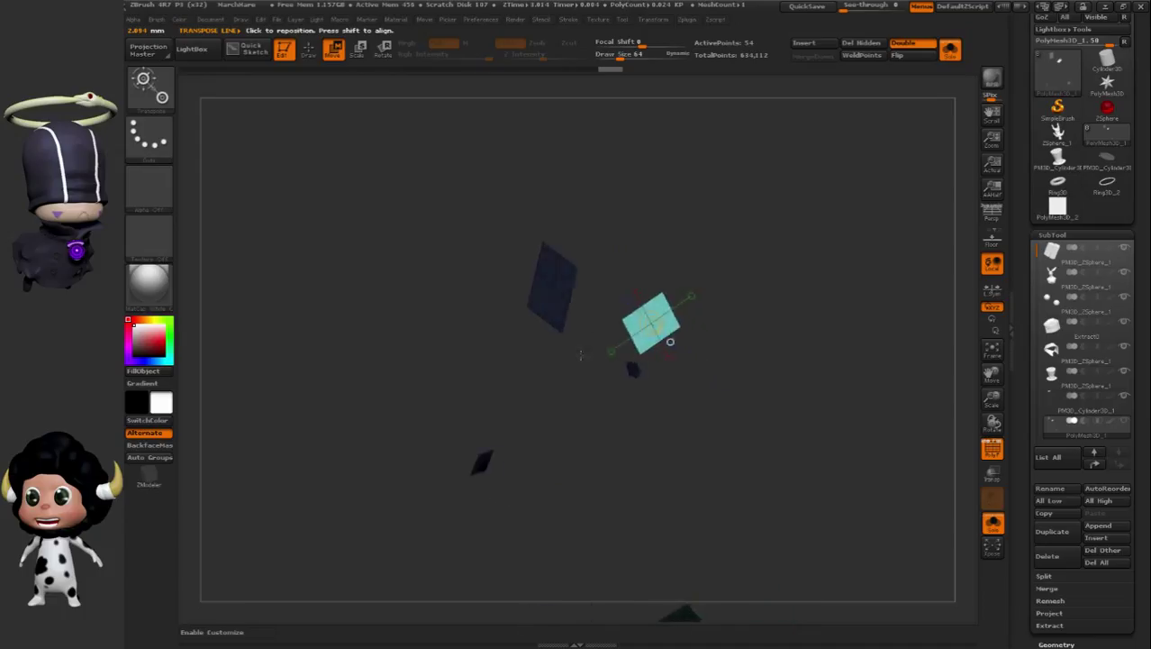
pyautogui.moveTo(553, 291)
pyautogui.mouseDown()
pyautogui.moveTo(633, 348)
pyautogui.moveTo(660, 325)
pyautogui.mouseUp()
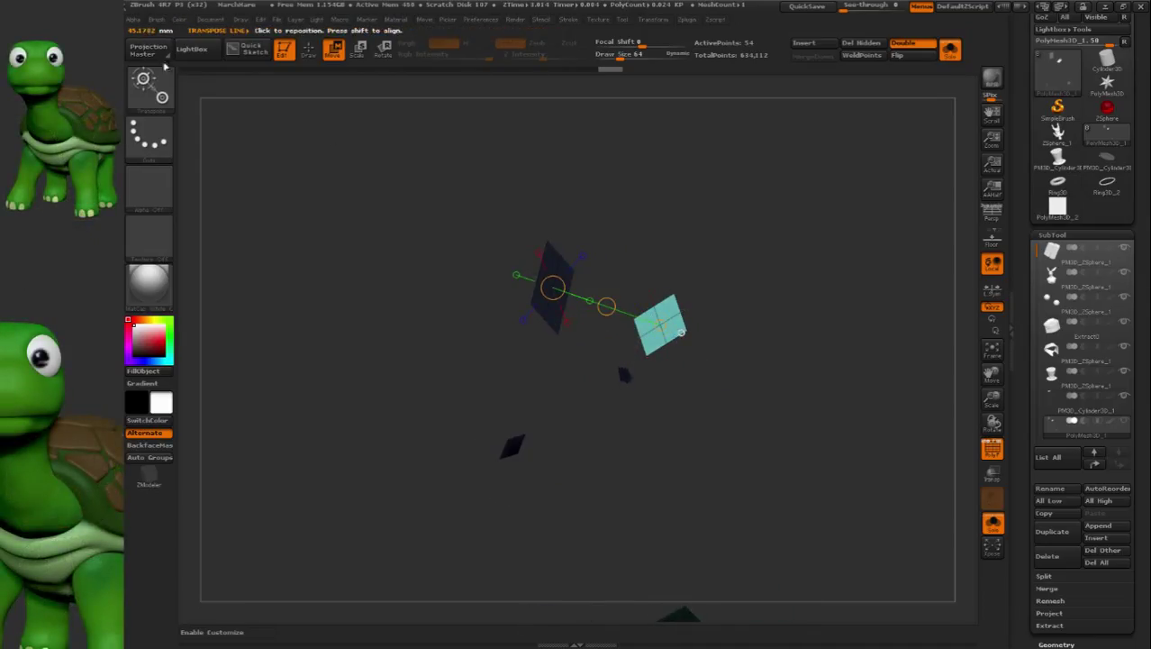
pyautogui.keyDown('alt'); pyautogui.moveTo(566, 369); pyautogui.dragTo(540, 379); pyautogui.keyUp('alt')
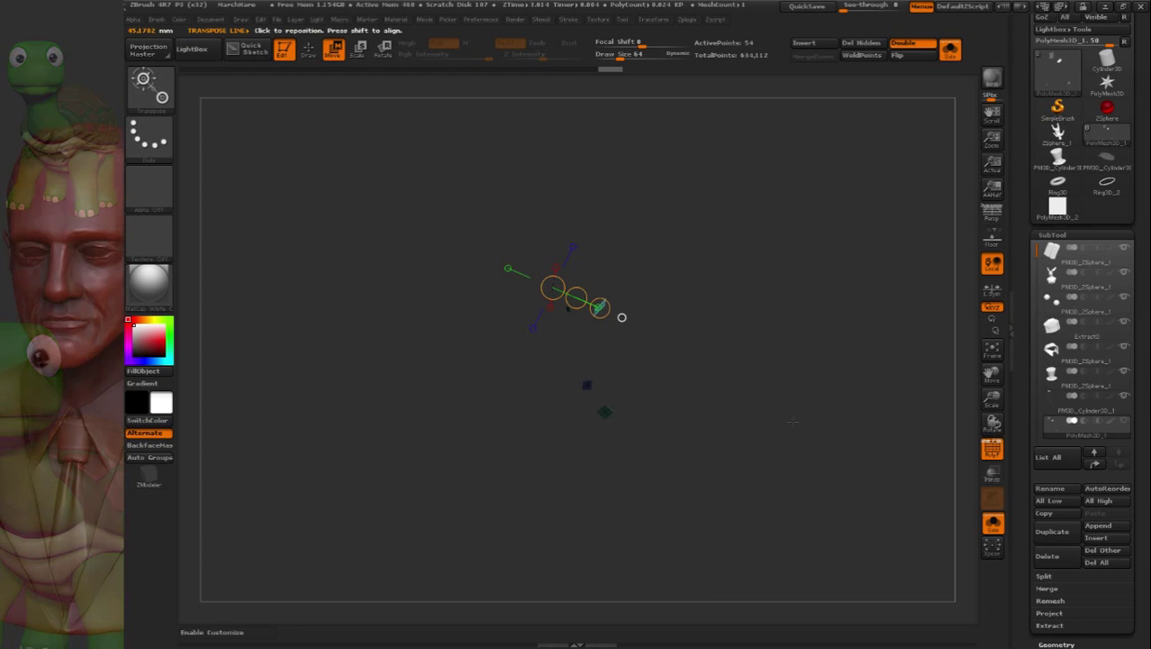
pyautogui.click(992, 527)
pyautogui.moveTo(522, 291); pyautogui.dragTo(593, 300)
pyautogui.moveTo(468, 360); pyautogui.dragTo(500, 344)
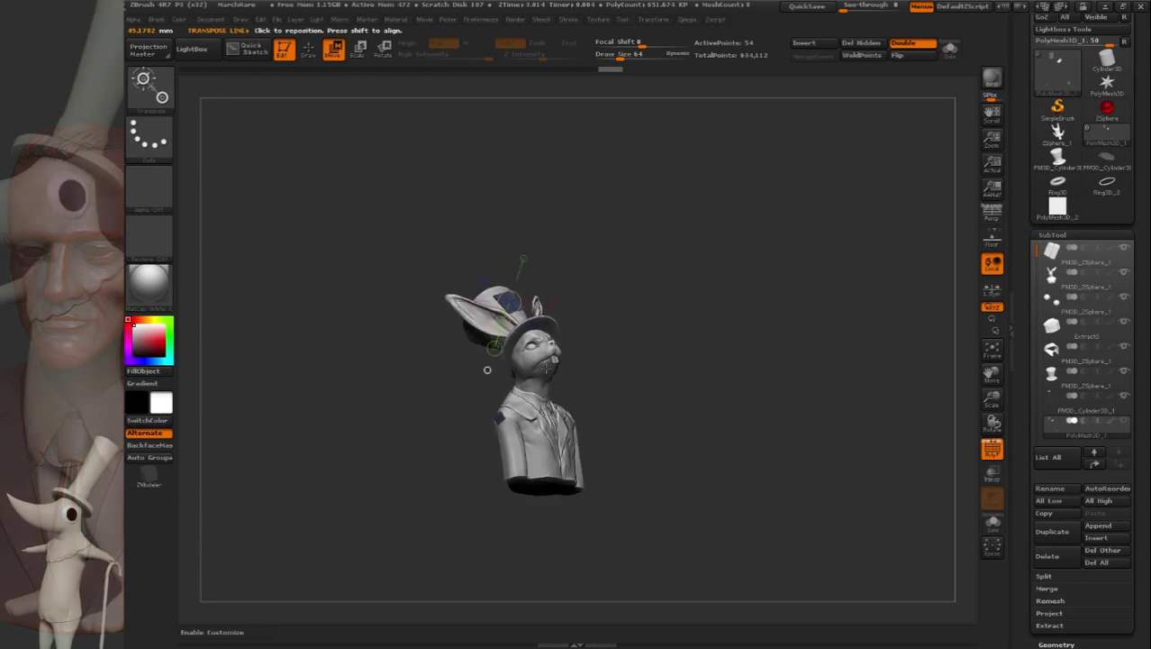
# Insert marker planes on the underside of the bust and on top of the hat, and isolate the planes
pyautogui.click(313, 56)
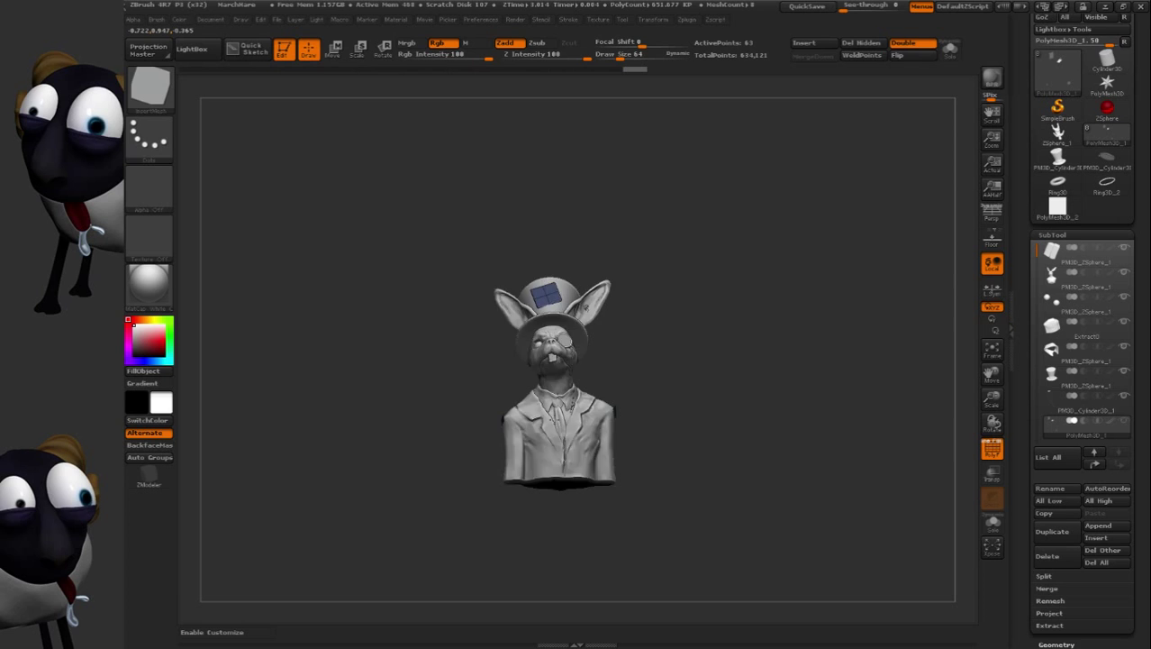
pyautogui.moveTo(586, 306)
pyautogui.mouseDown(button='right')
pyautogui.moveTo(599, 347)
pyautogui.moveTo(586, 378)
pyautogui.moveTo(577, 270)
pyautogui.moveTo(567, 303)
pyautogui.mouseUp(button='right')
pyautogui.moveTo(553, 263); pyautogui.dragTo(590, 317)
pyautogui.click(990, 530)
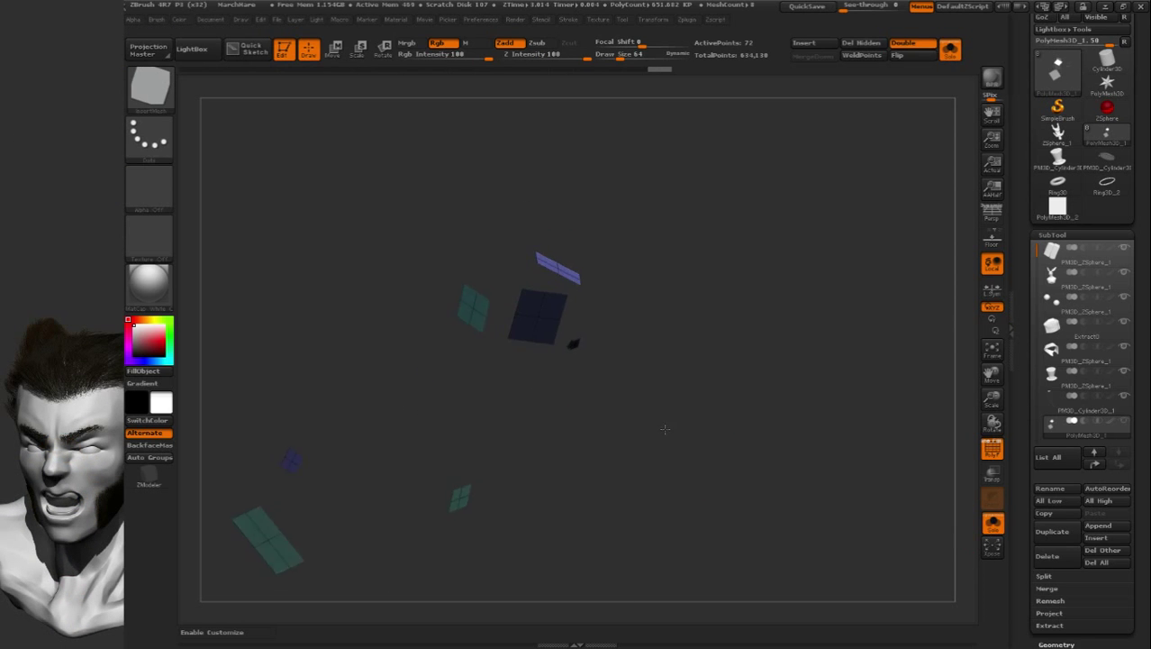
# Measure the bust's total height with a transpose line between the underside plane and the hat-top plane, and show the bust again
pyautogui.click(334, 50)
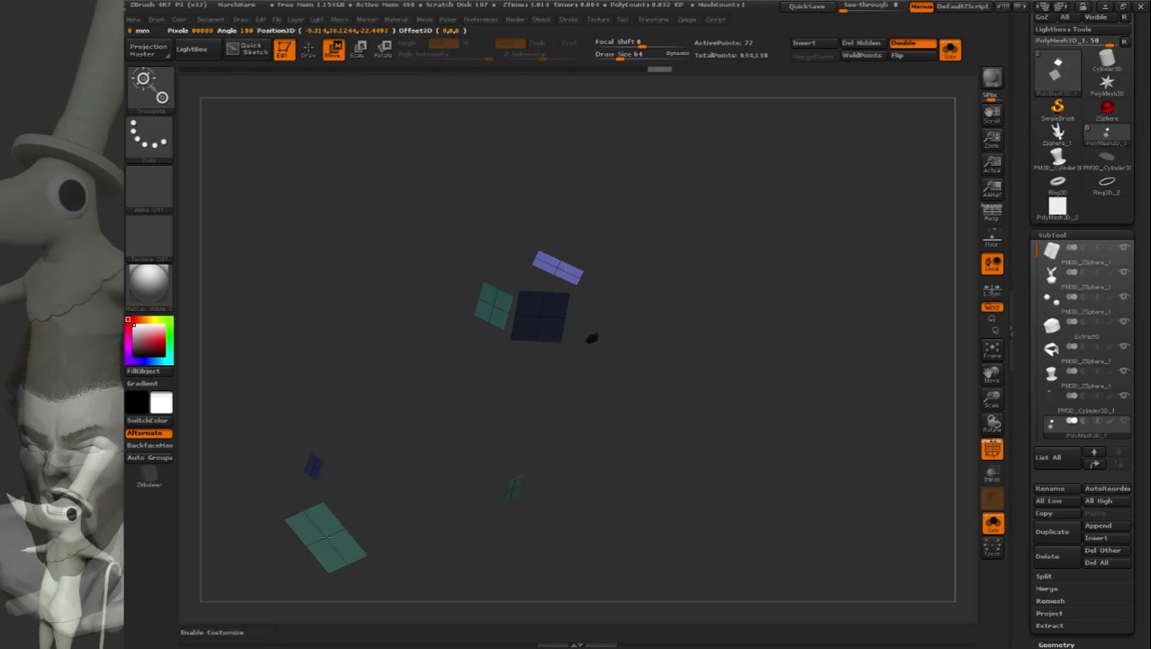
pyautogui.moveTo(324, 538); pyautogui.dragTo(654, 339)
pyautogui.click(993, 524)
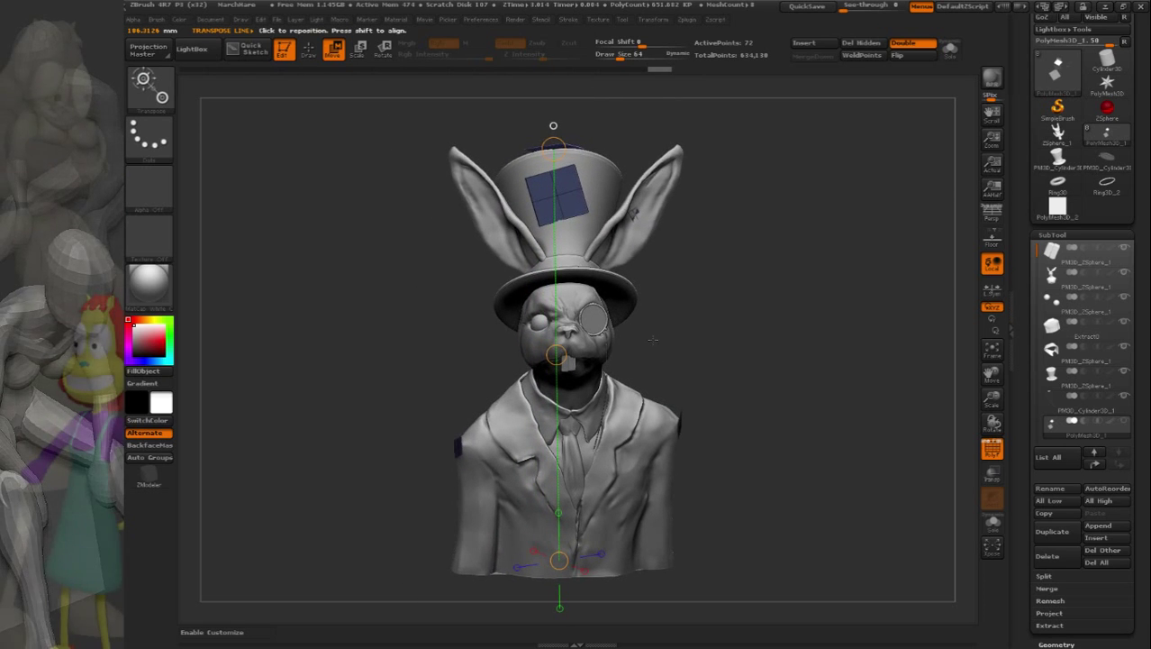
# Insert a marker plane on each of the rabbit's cheeks and isolate the planes in Solo mode
pyautogui.press('q')
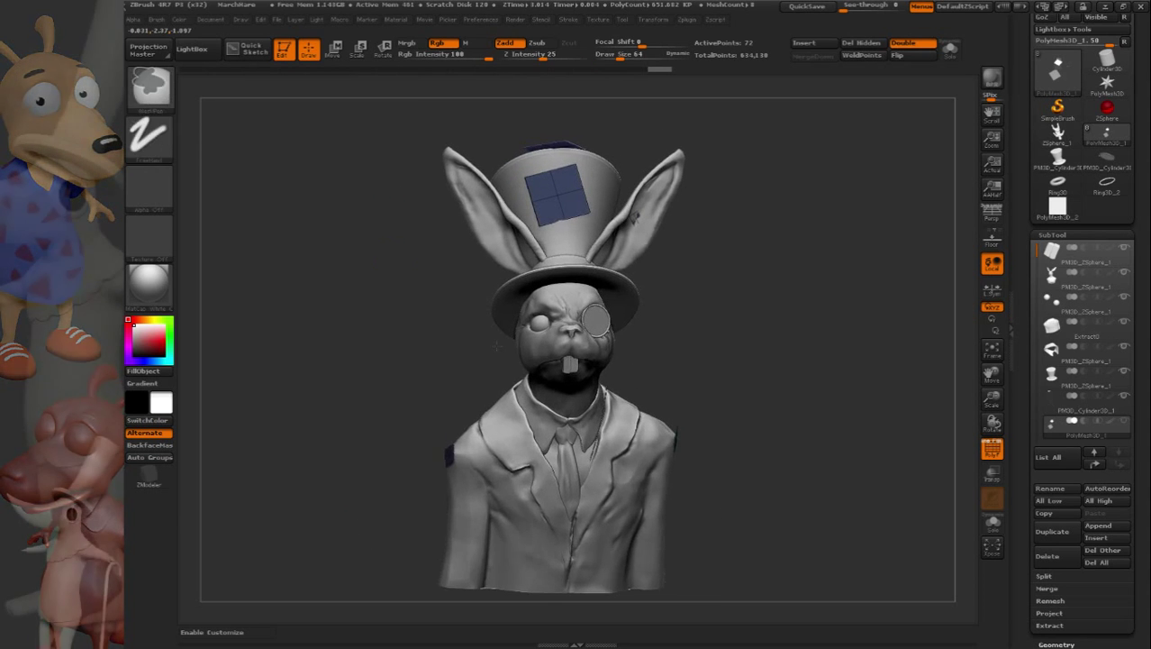
pyautogui.keyDown('ctrl'); pyautogui.moveTo(497, 346); pyautogui.dragTo(577, 243, button='right'); pyautogui.keyUp('ctrl')
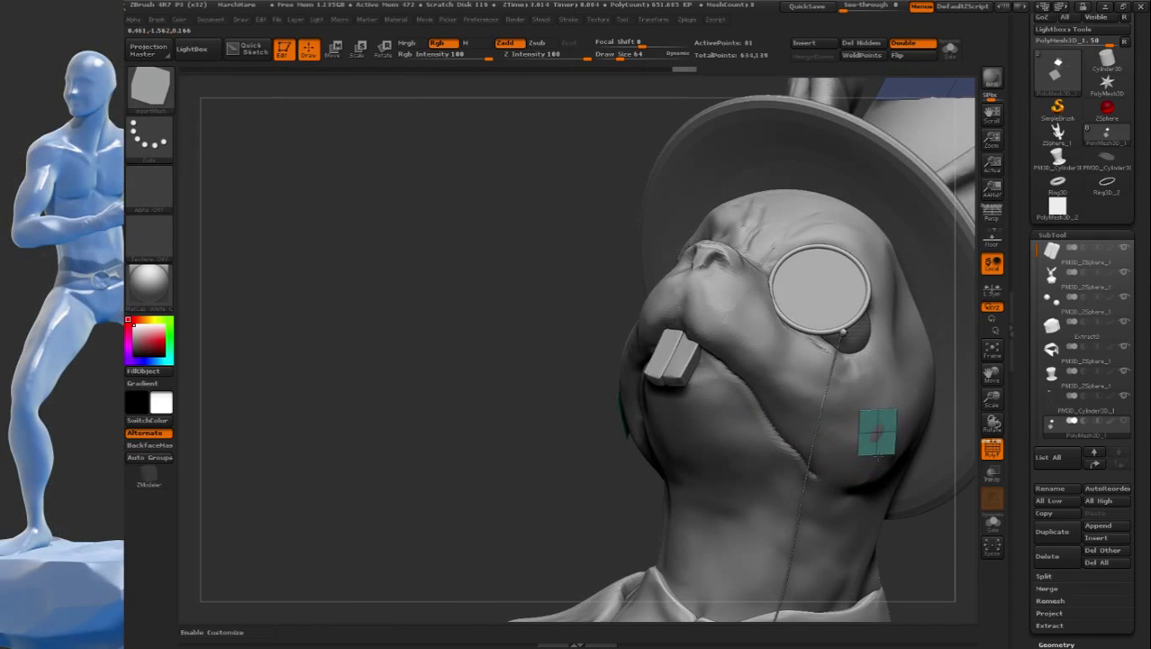
pyautogui.click(991, 524)
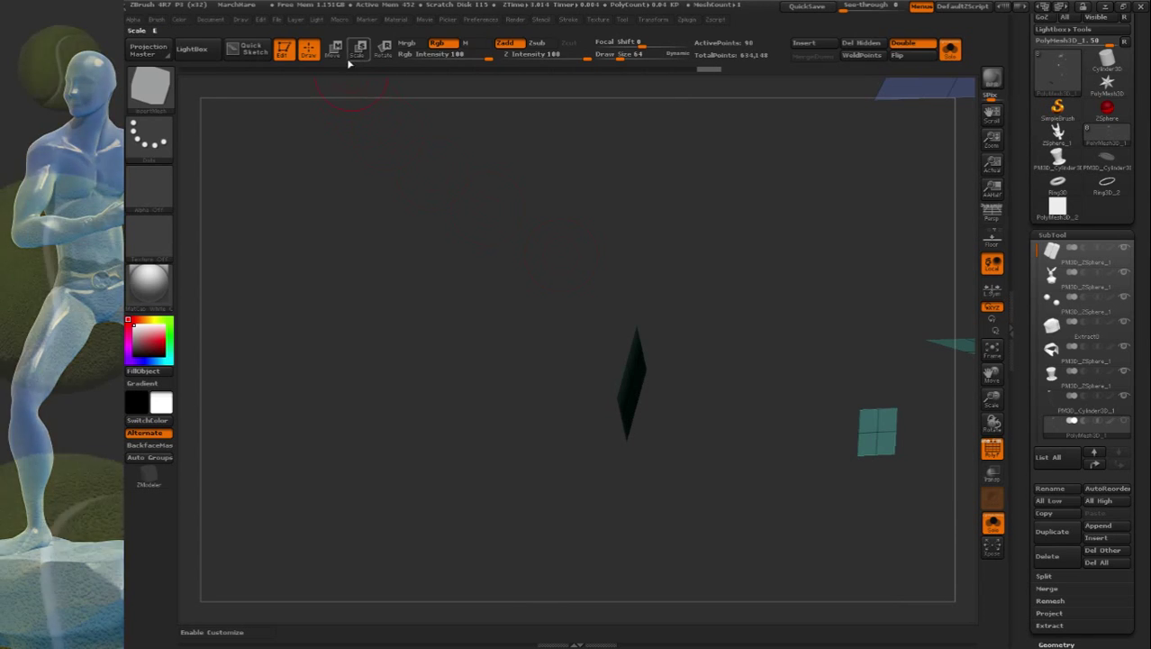
# Measure the width of the face with a transpose line between the two cheek planes, and show the bust again
pyautogui.click(333, 50)
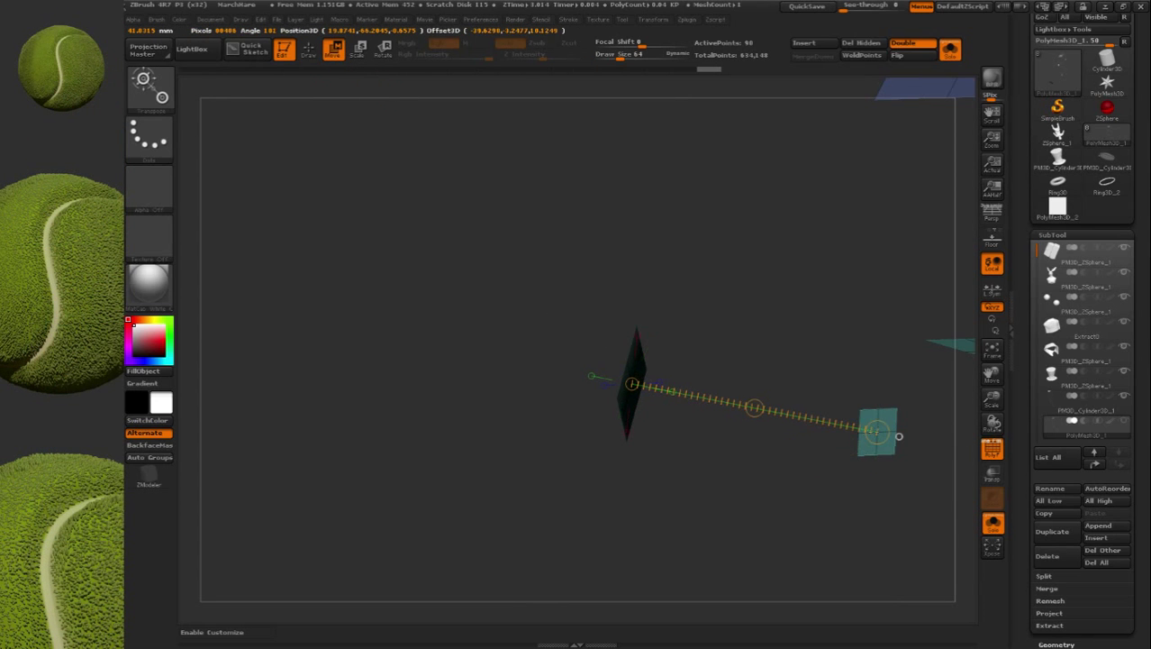
pyautogui.moveTo(838, 431); pyautogui.dragTo(753, 415)
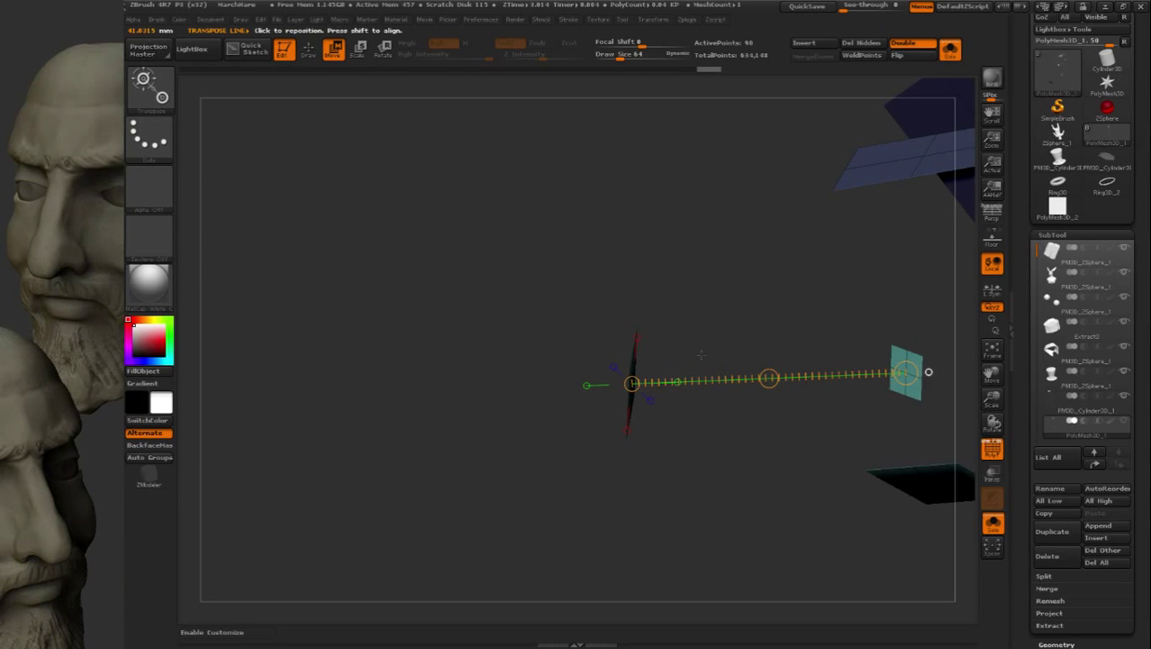
pyautogui.moveTo(701, 355); pyautogui.dragTo(629, 415)
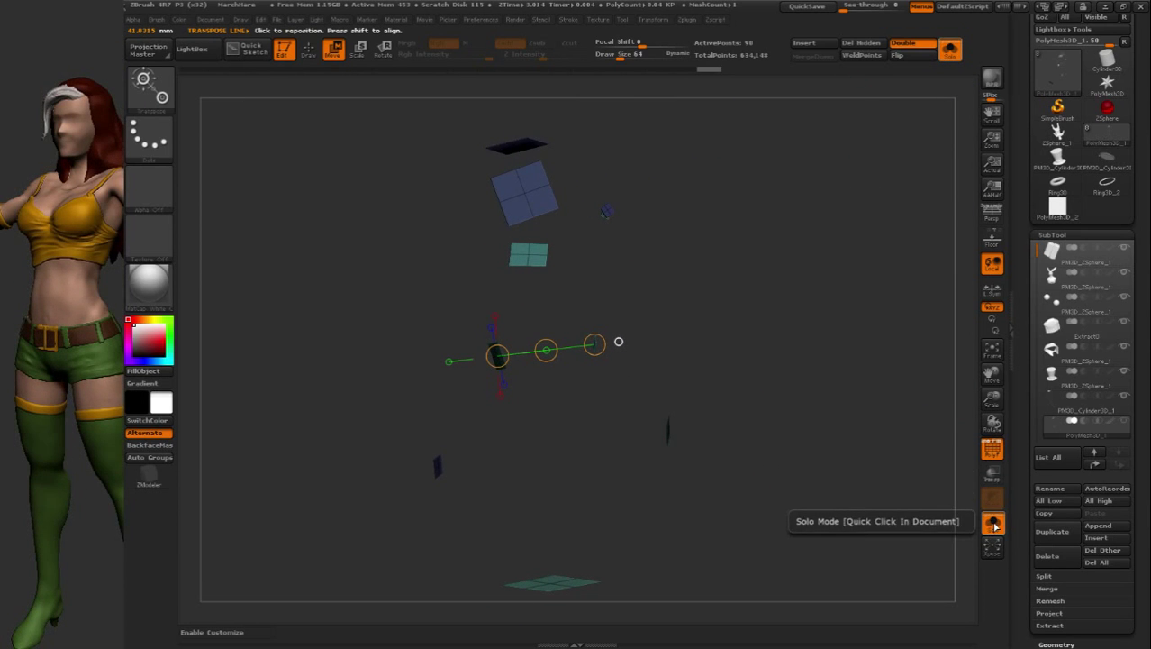
pyautogui.click(992, 525)
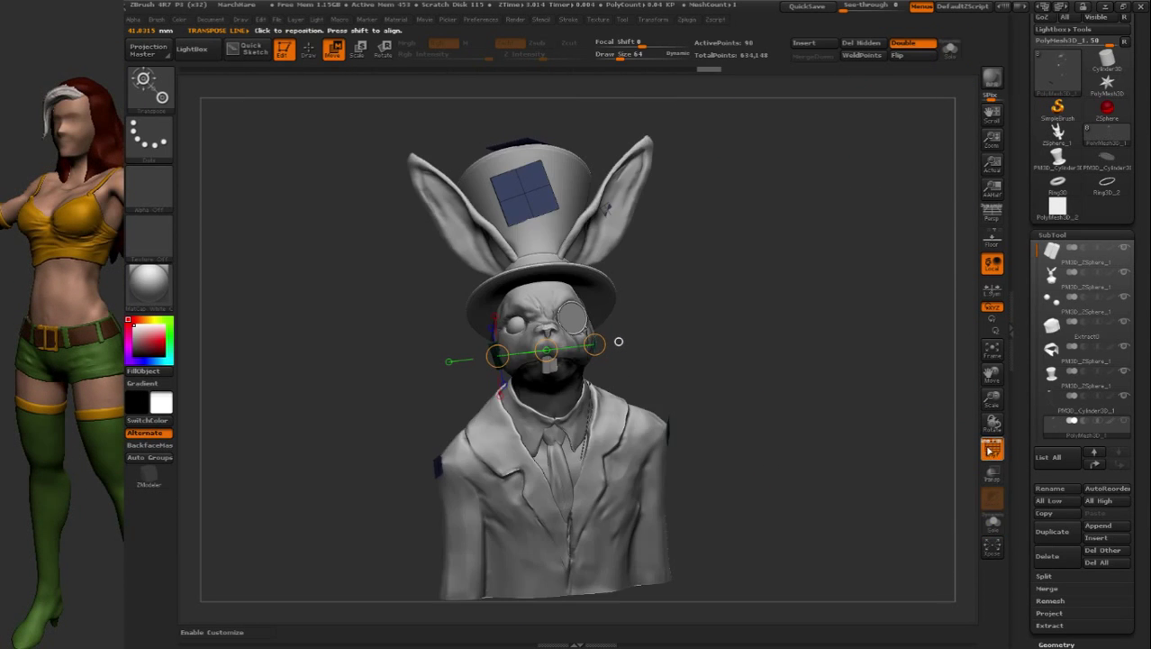